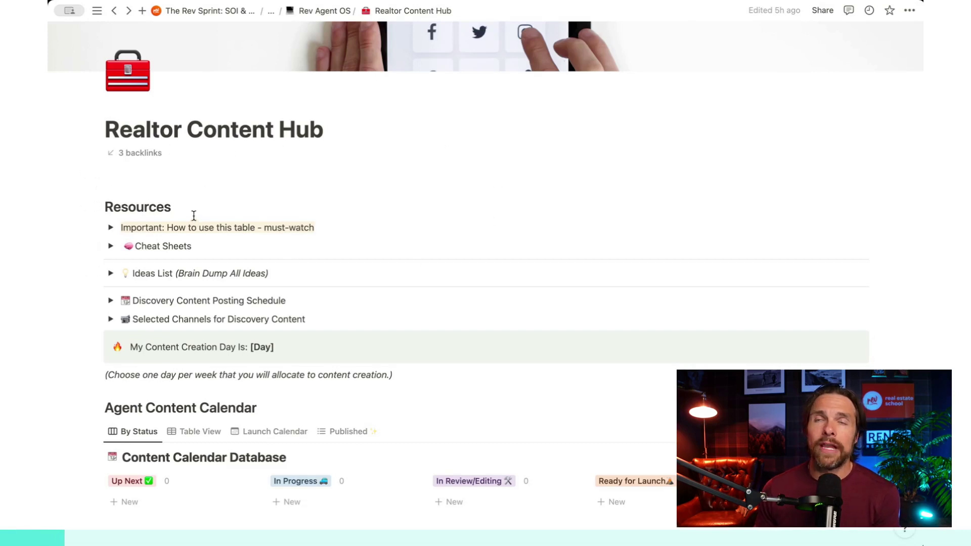
Step: Briefly expand and collapse the 'Important: How to use this table' toggle, then expand Cheat Sheets
{"action": "left_click", "coordinate": [111, 228]}
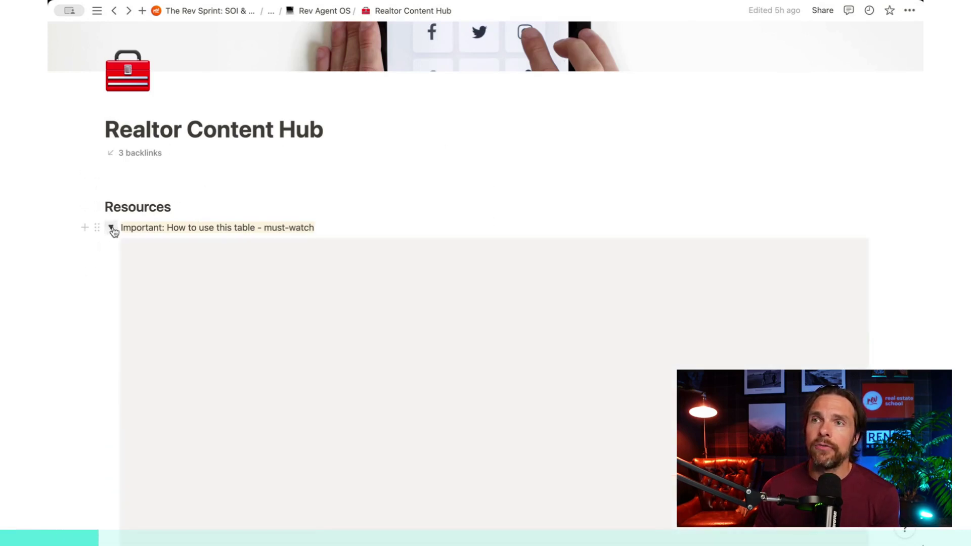
{"action": "scroll", "coordinate": [114, 233], "scroll_direction": "down", "scroll_amount": 3}
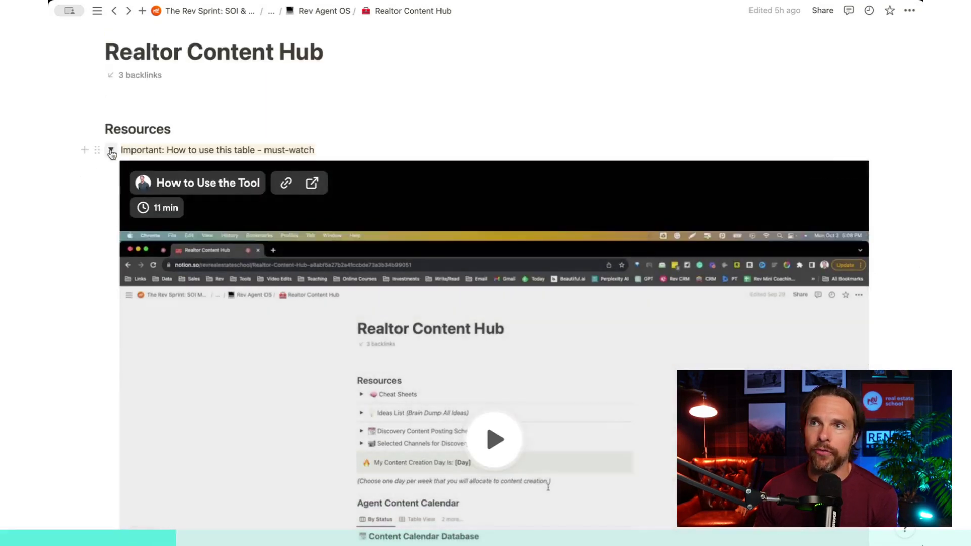
{"action": "left_click", "coordinate": [111, 150]}
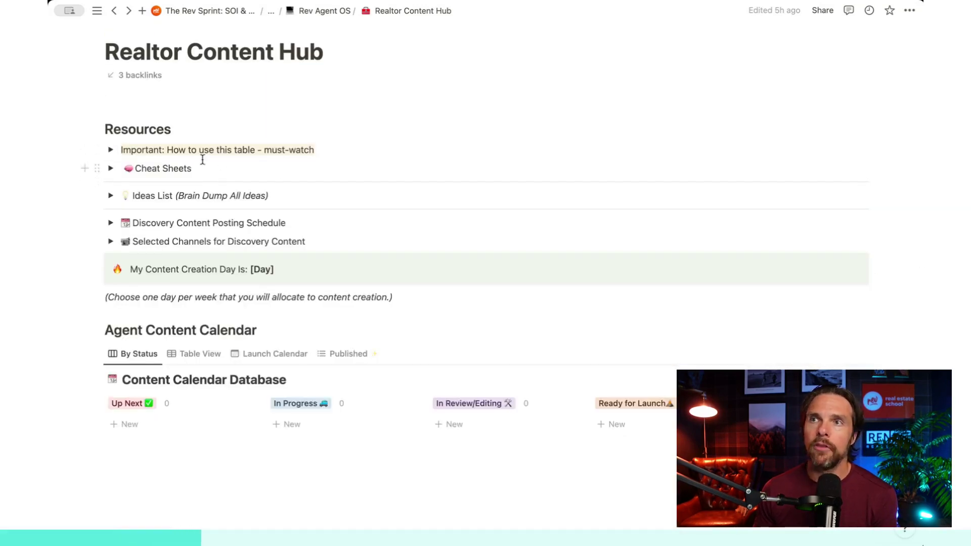
{"action": "left_click", "coordinate": [111, 170]}
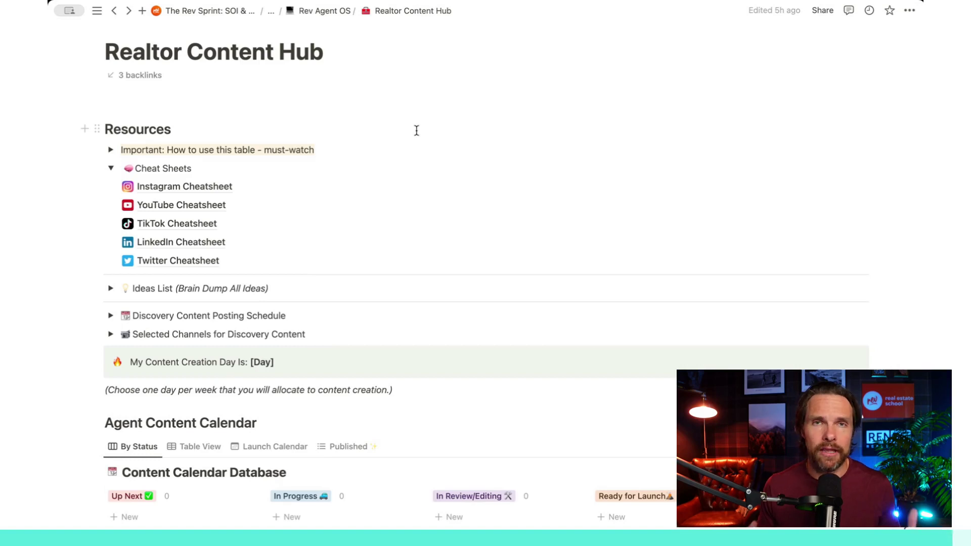
Step: Fold away Cheat Sheets and open the Ideas List to reveal its four-idea table
{"action": "left_click", "coordinate": [110, 170]}
{"action": "left_click", "coordinate": [110, 195]}
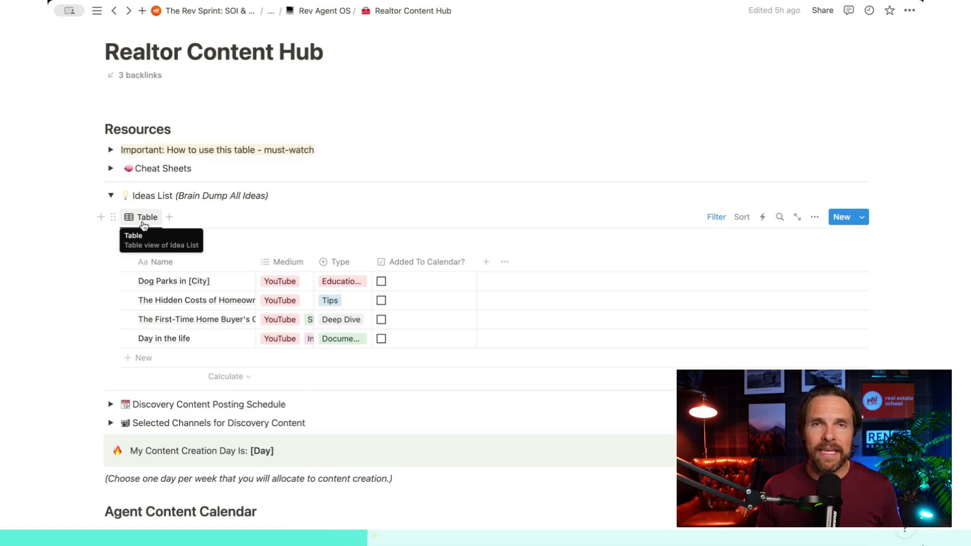
Step: Add an idea titled 'First Time Home Buyer's Guide' with Medium set to YouTube
{"action": "left_click", "coordinate": [842, 217]}
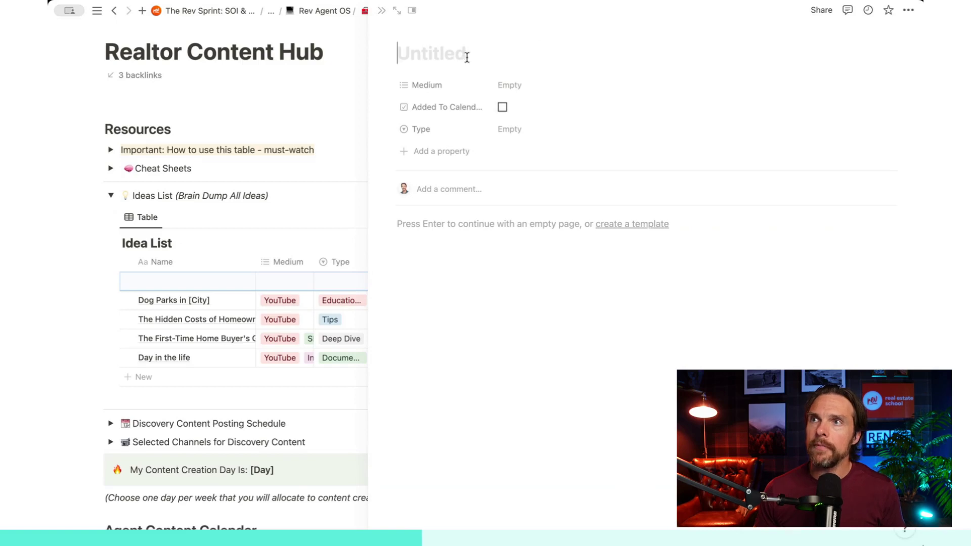
{"action": "type", "text": "First Time Home "}
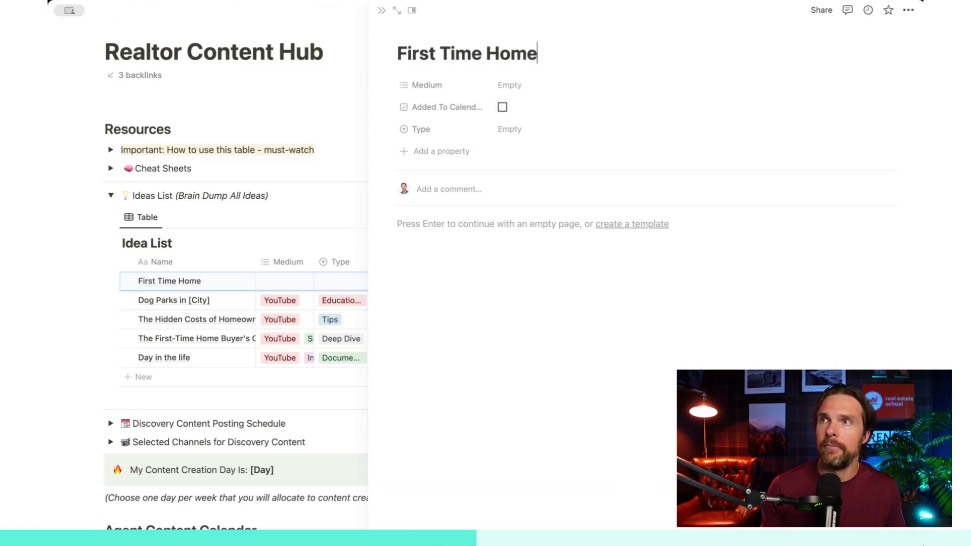
{"action": "type", "text": "Buyer's G"}
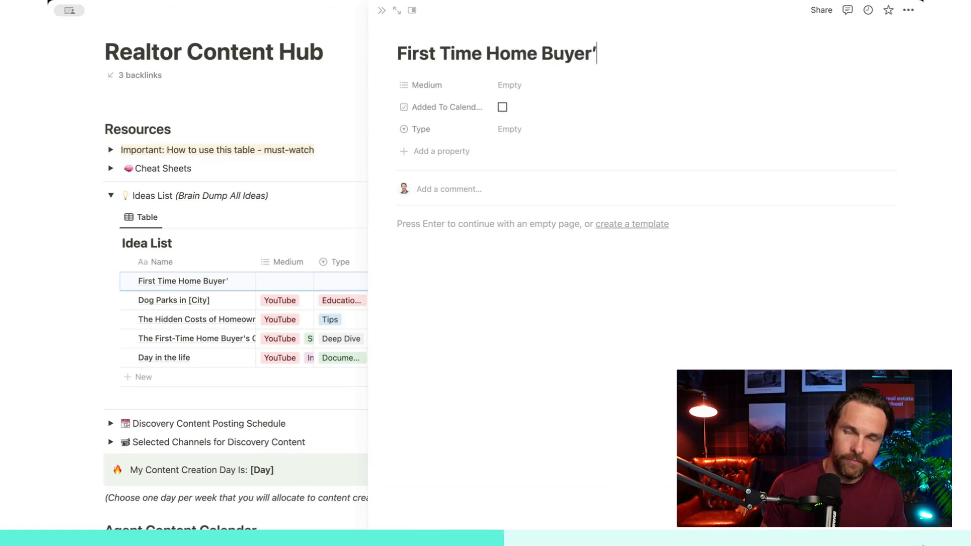
{"action": "type", "text": "uide"}
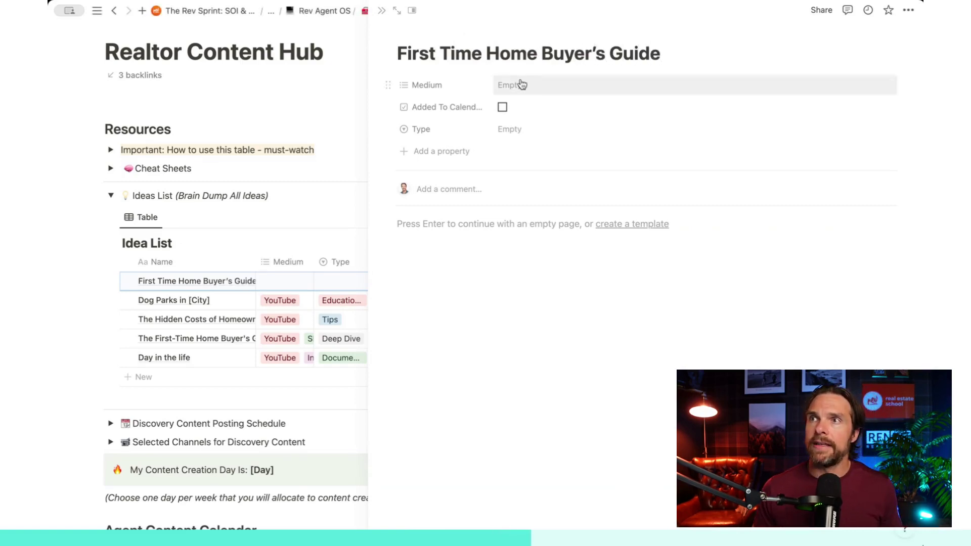
{"action": "left_click", "coordinate": [520, 84]}
{"action": "left_click", "coordinate": [537, 172]}
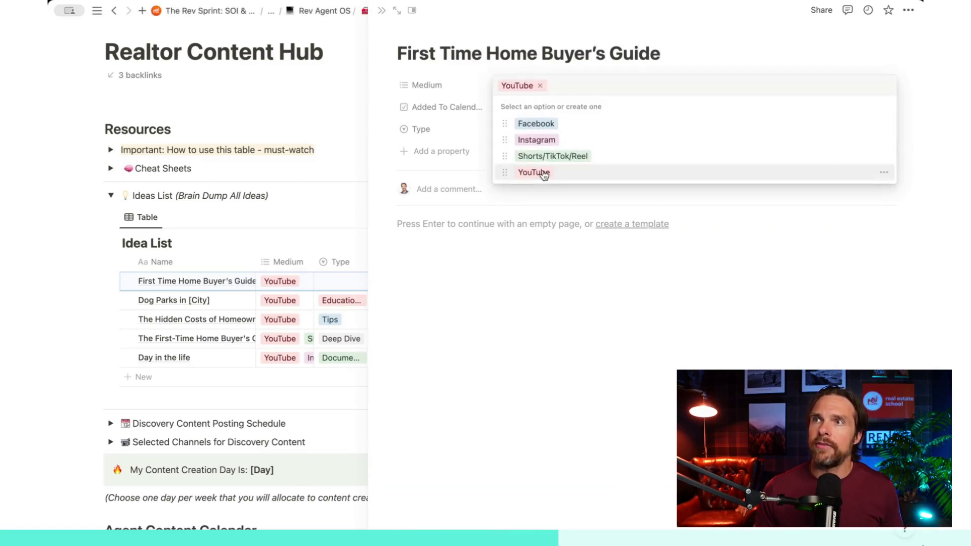
{"action": "left_click", "coordinate": [458, 89]}
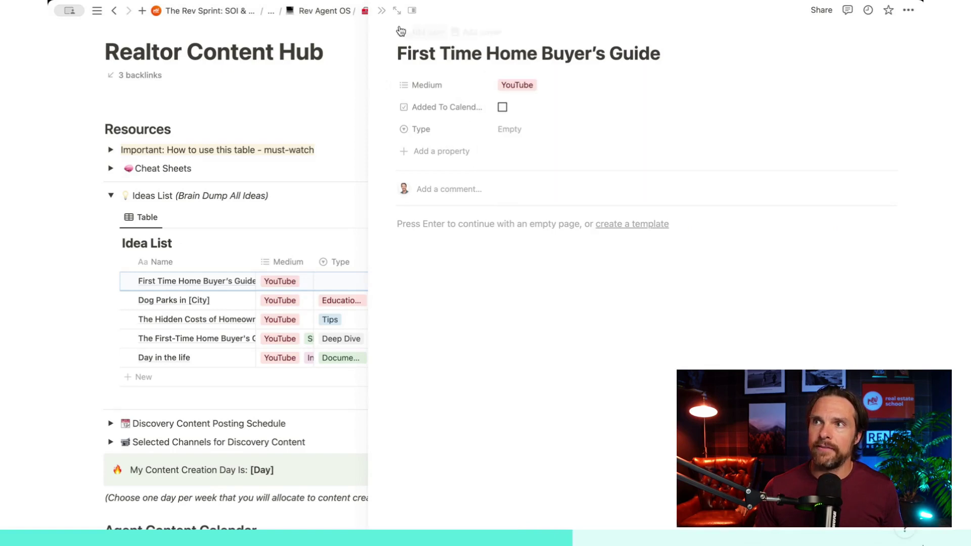
Step: Set the new idea's Type to Educational and close its side peek
{"action": "left_click", "coordinate": [523, 132]}
{"action": "type", "text": "ed"}
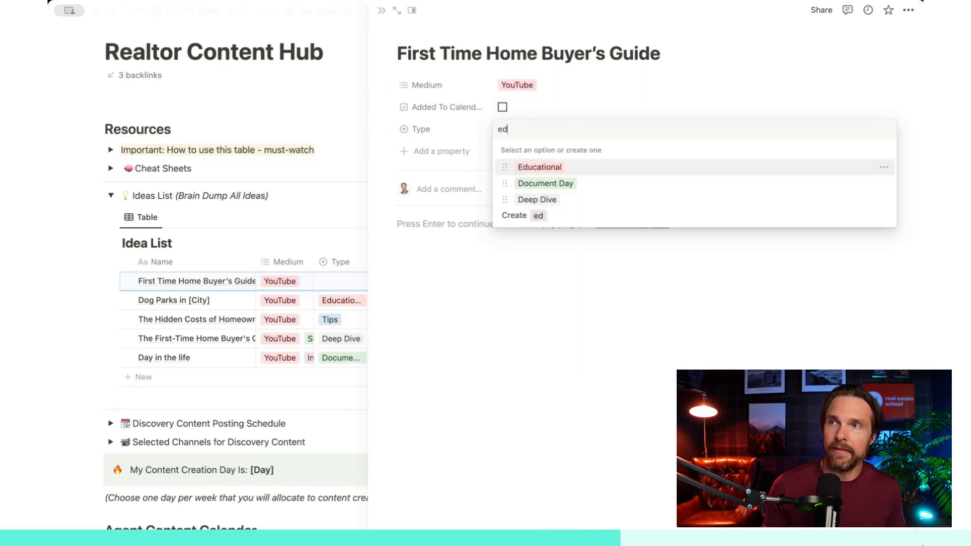
{"action": "key", "text": "Return"}
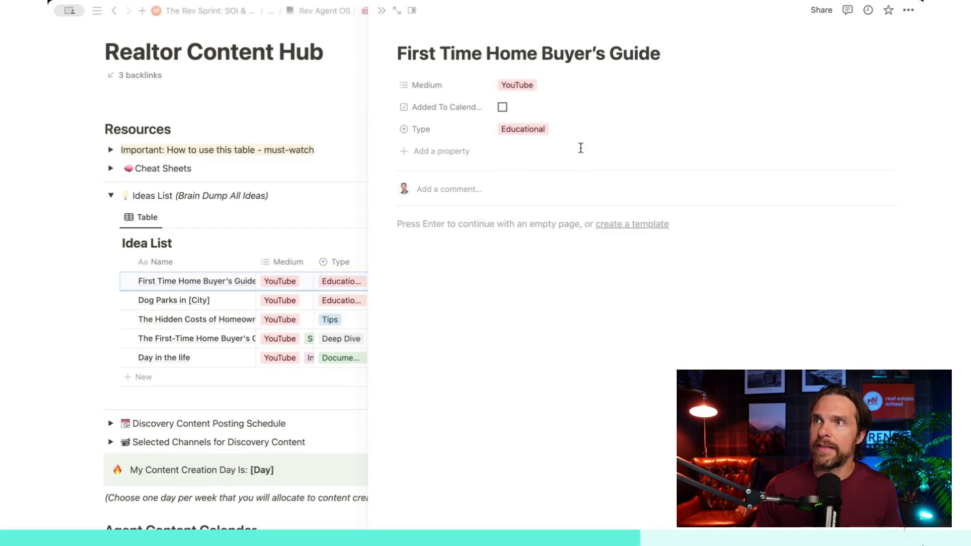
{"action": "left_click", "coordinate": [578, 133]}
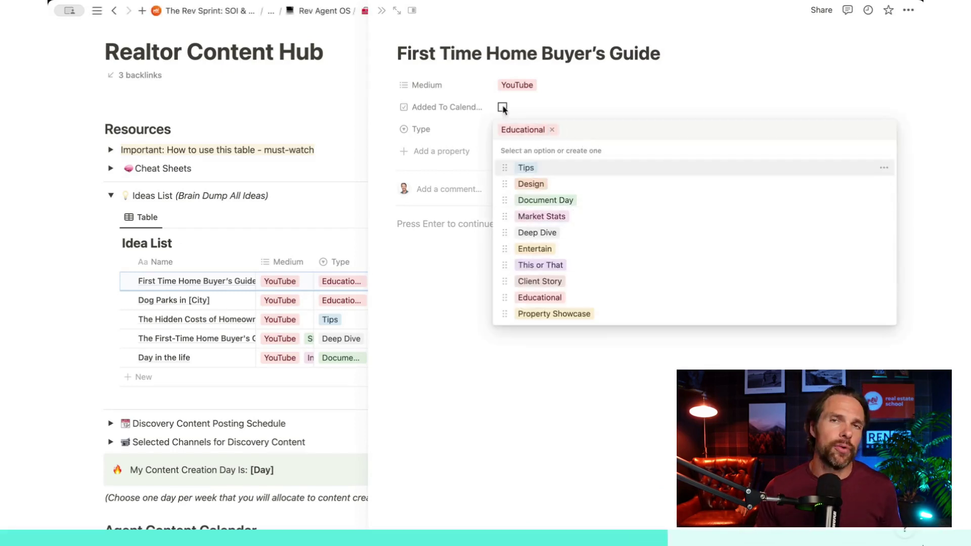
{"action": "left_click", "coordinate": [447, 40]}
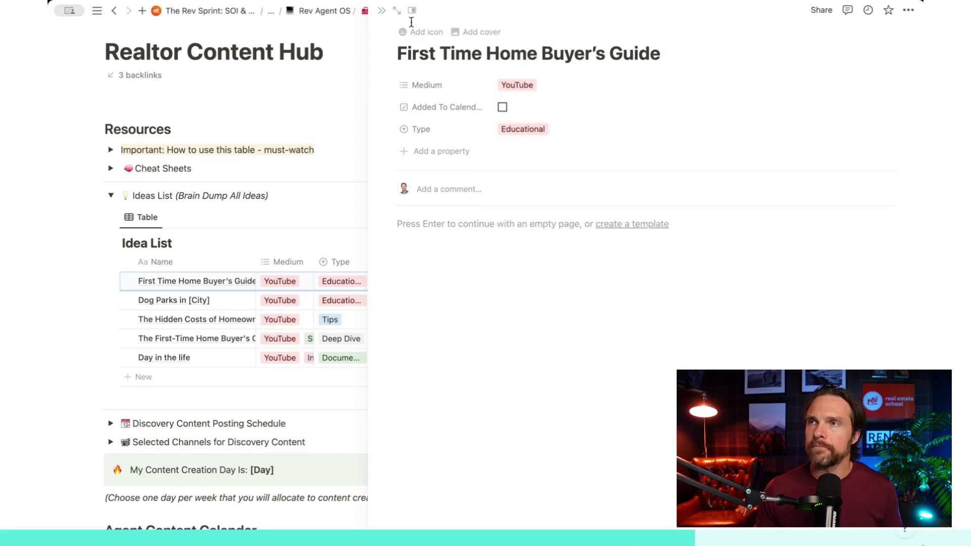
{"action": "left_click", "coordinate": [382, 10]}
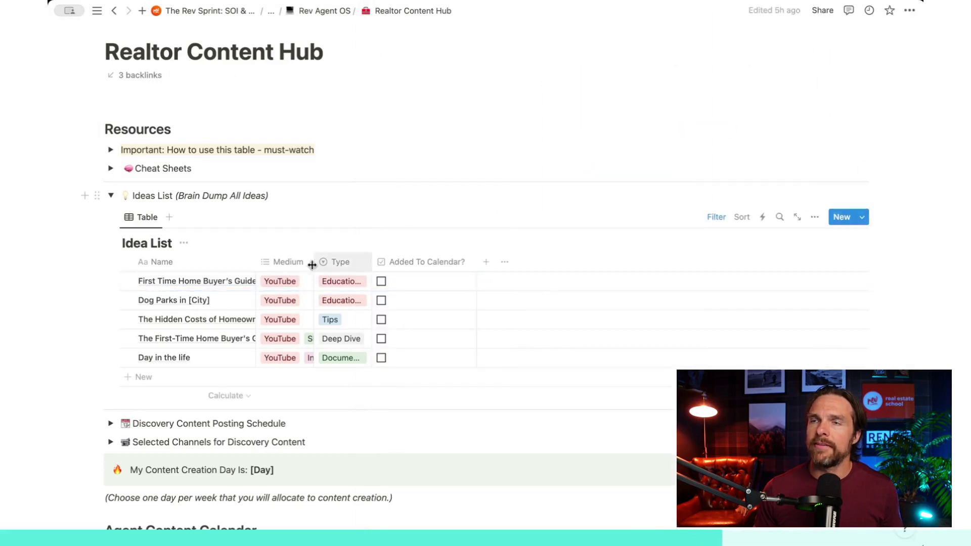
Step: Tick Added To Calendar? for the First Time Home Buyer's Guide idea
{"action": "left_click", "coordinate": [232, 282]}
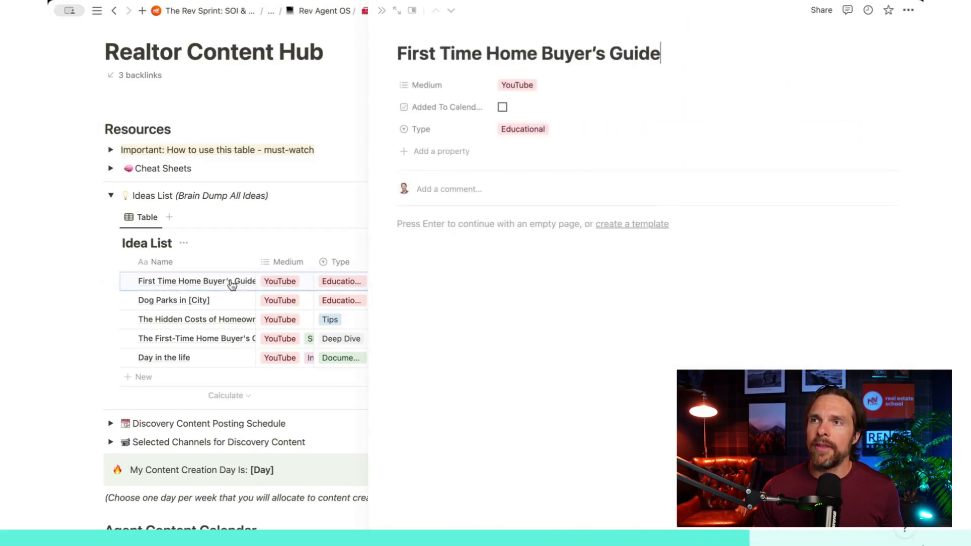
{"action": "left_click", "coordinate": [288, 221]}
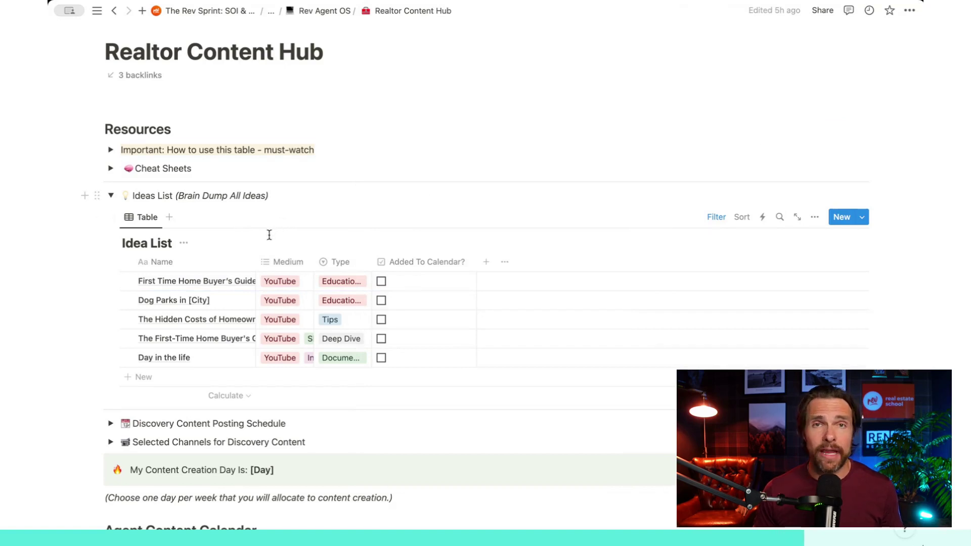
{"action": "left_click", "coordinate": [382, 283]}
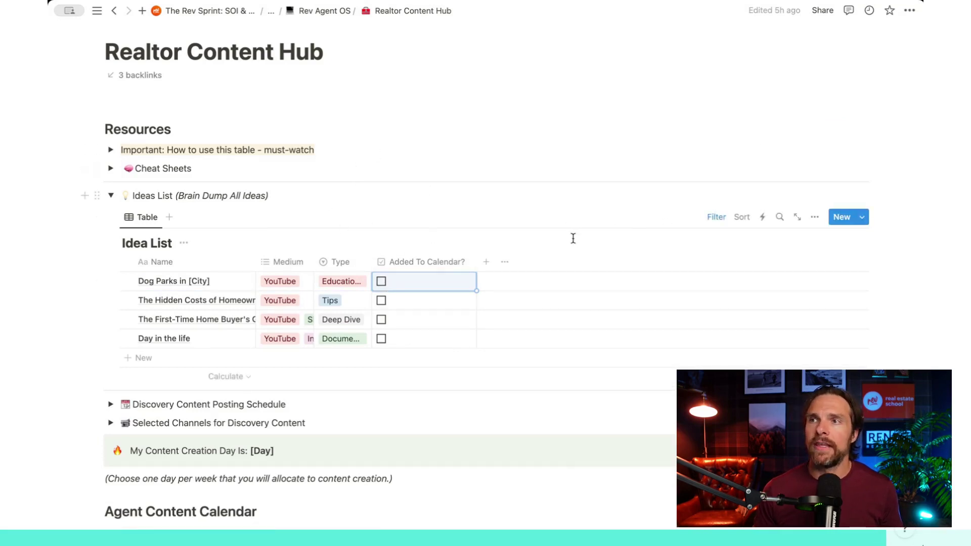
Step: Toggle the table's filter bar on and off, then expand Discovery Content Posting Schedule
{"action": "left_click", "coordinate": [724, 218]}
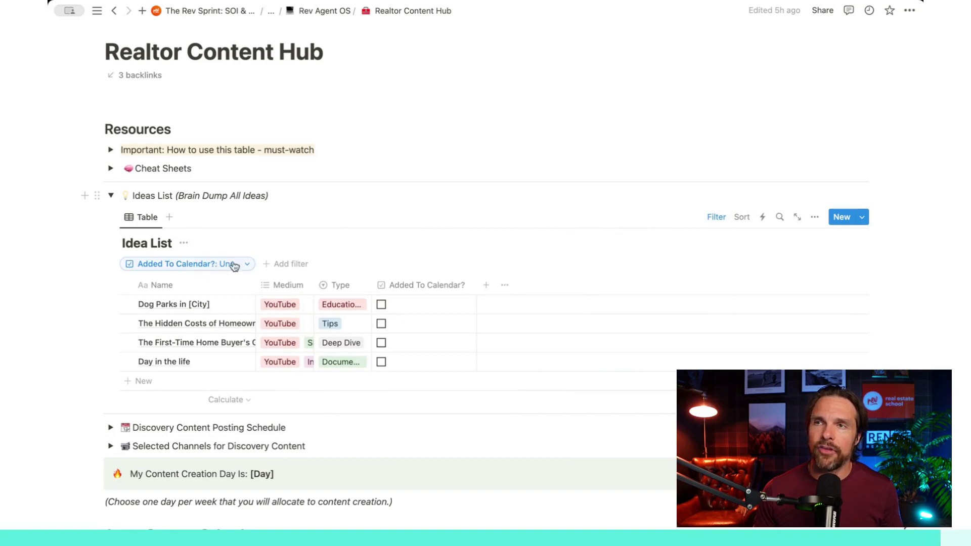
{"action": "left_click", "coordinate": [716, 217]}
{"action": "scroll", "coordinate": [156, 247], "scroll_direction": "down", "scroll_amount": 3}
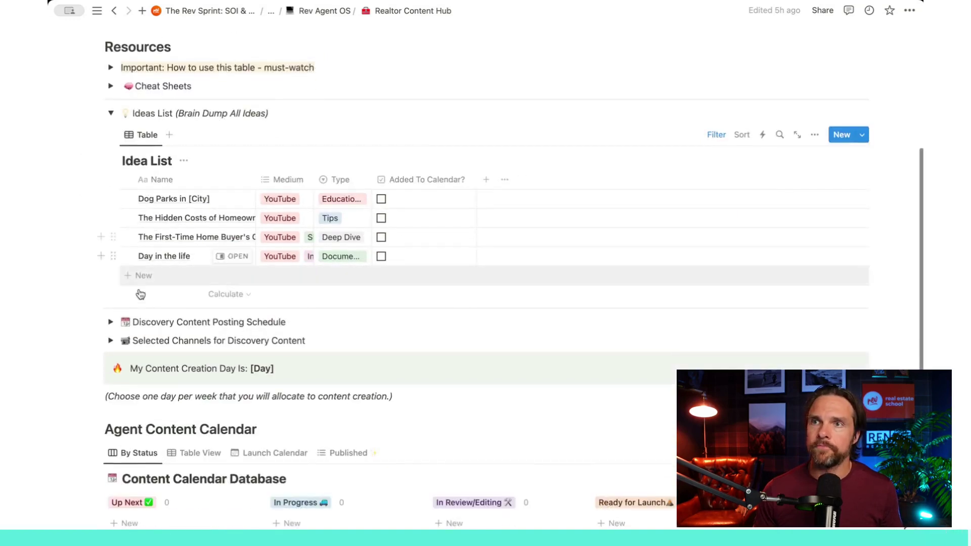
{"action": "left_click", "coordinate": [110, 322]}
{"action": "scroll", "coordinate": [117, 319], "scroll_direction": "down", "scroll_amount": 3}
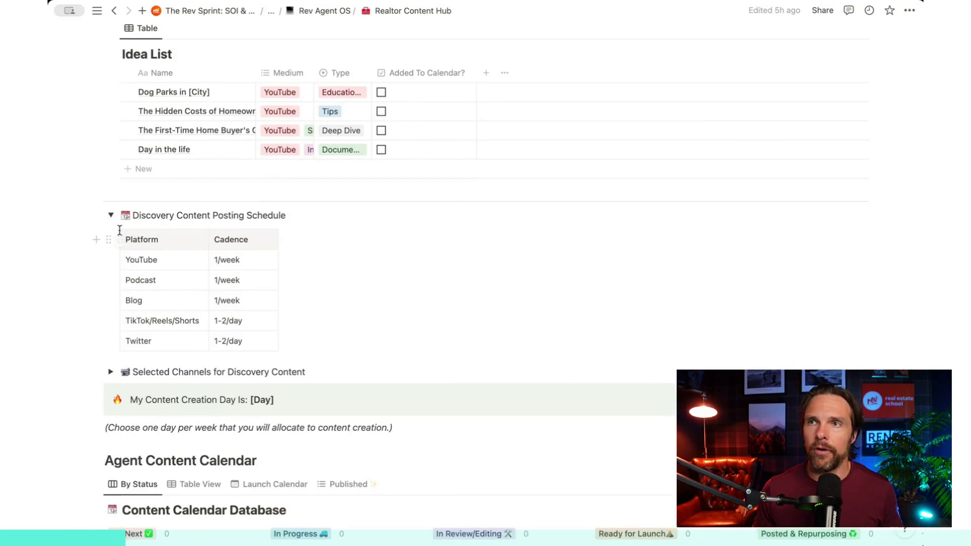
Step: Collapse the Posting Schedule, then expand and review Selected Channels for Discovery Content before collapsing it
{"action": "left_click", "coordinate": [111, 215]}
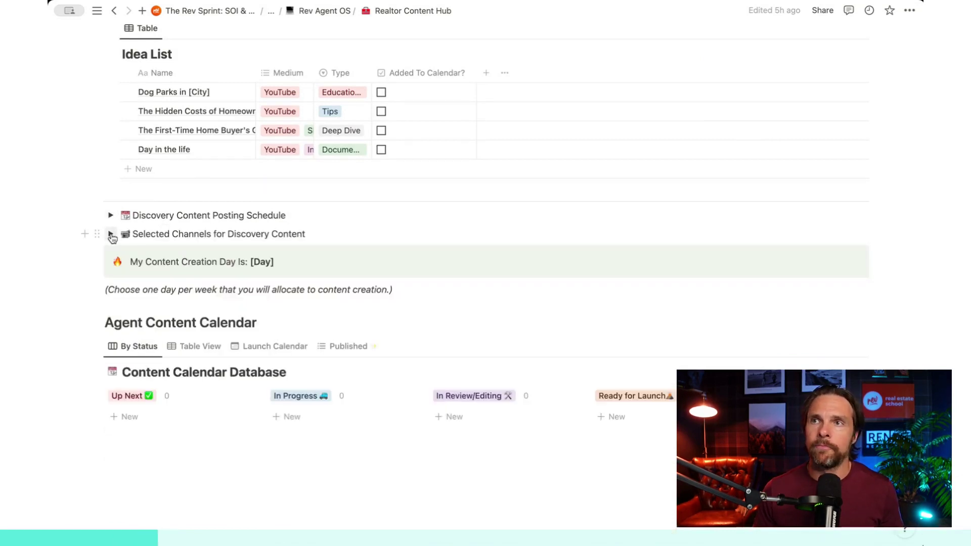
{"action": "left_click", "coordinate": [111, 235]}
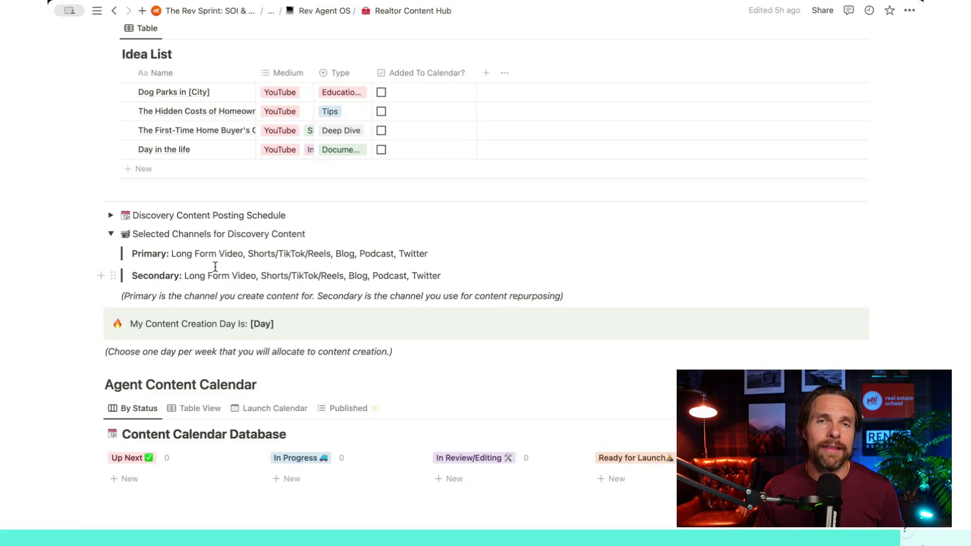
{"action": "left_click", "coordinate": [110, 234]}
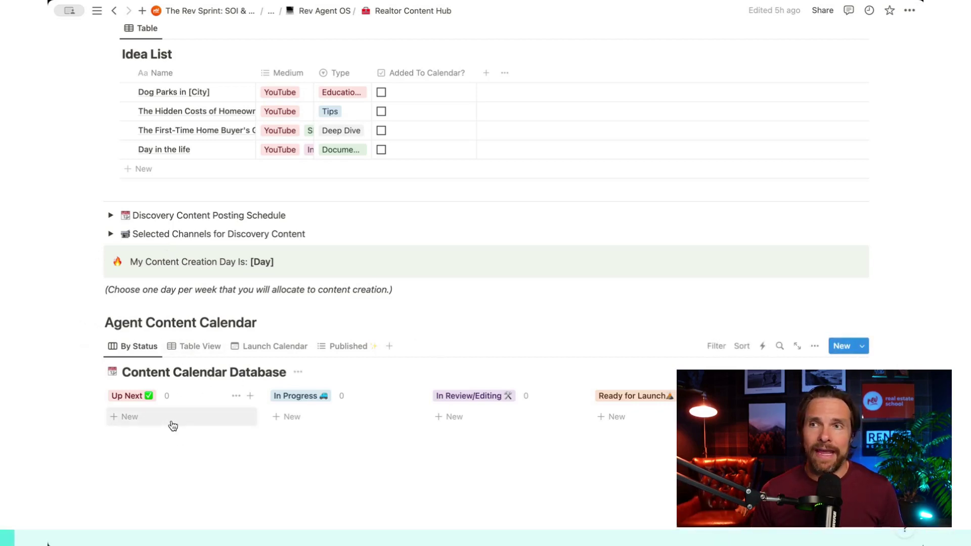
{"action": "scroll", "coordinate": [136, 430], "scroll_direction": "down", "scroll_amount": 1}
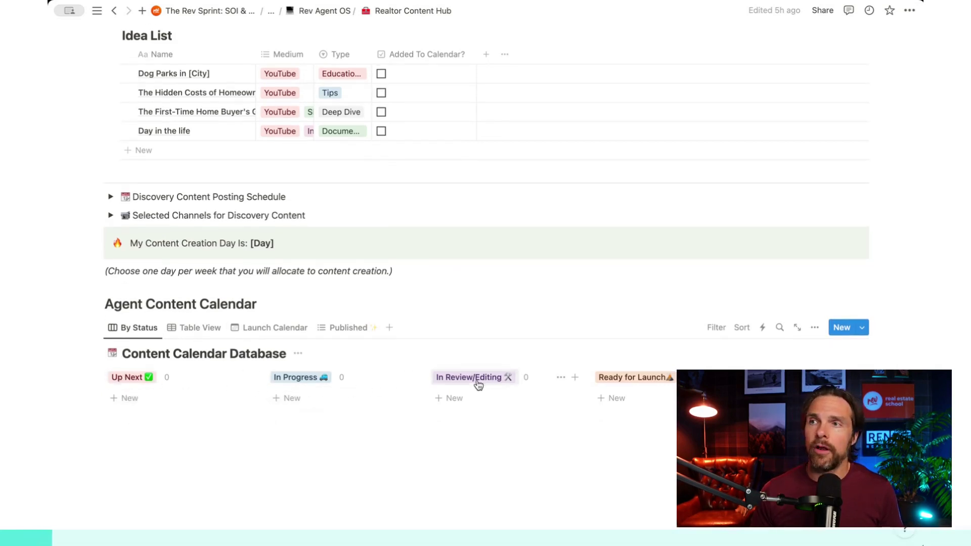
{"action": "scroll", "coordinate": [629, 390], "scroll_direction": "right", "scroll_amount": 2}
{"action": "scroll", "coordinate": [596, 399], "scroll_direction": "right", "scroll_amount": 2}
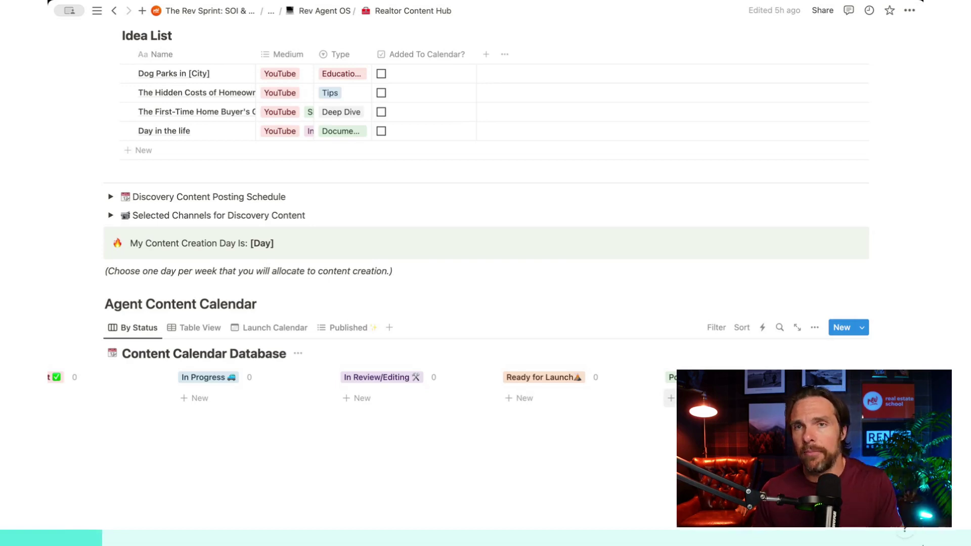
{"action": "scroll", "coordinate": [362, 405], "scroll_direction": "right", "scroll_amount": 2}
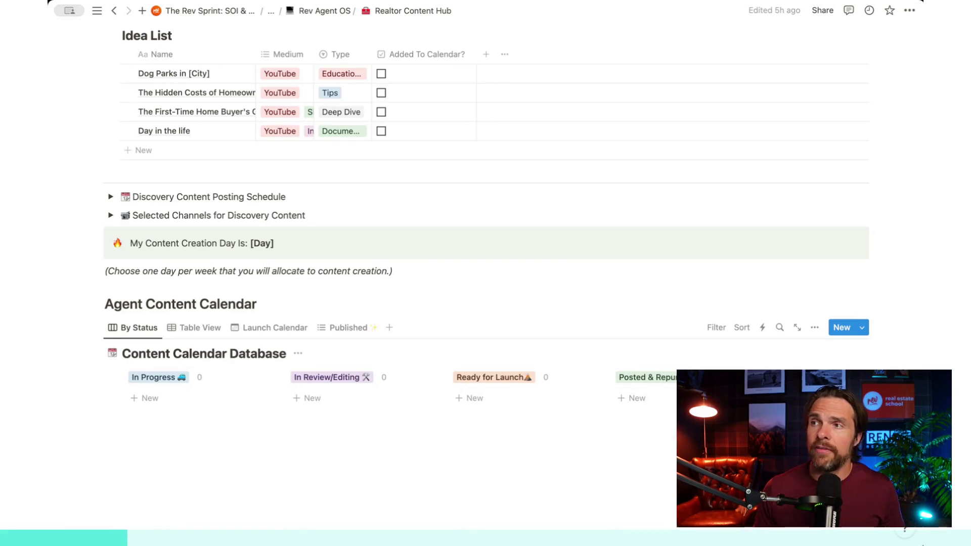
Step: Add a content calendar entry titled 'First Time Home Buyer's Guide [City]'
{"action": "left_click", "coordinate": [838, 328]}
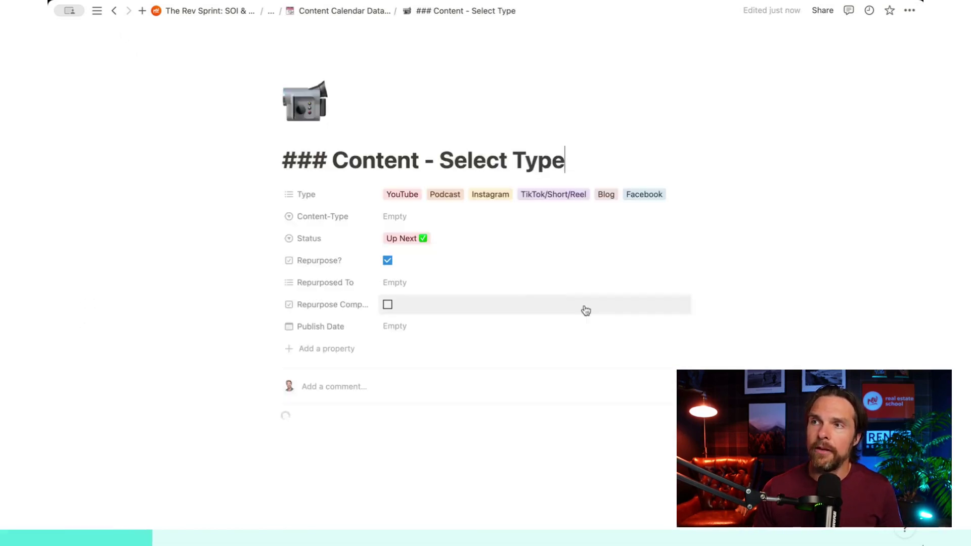
{"action": "left_click_drag", "start_coordinate": [565, 160], "coordinate": [280, 160]}
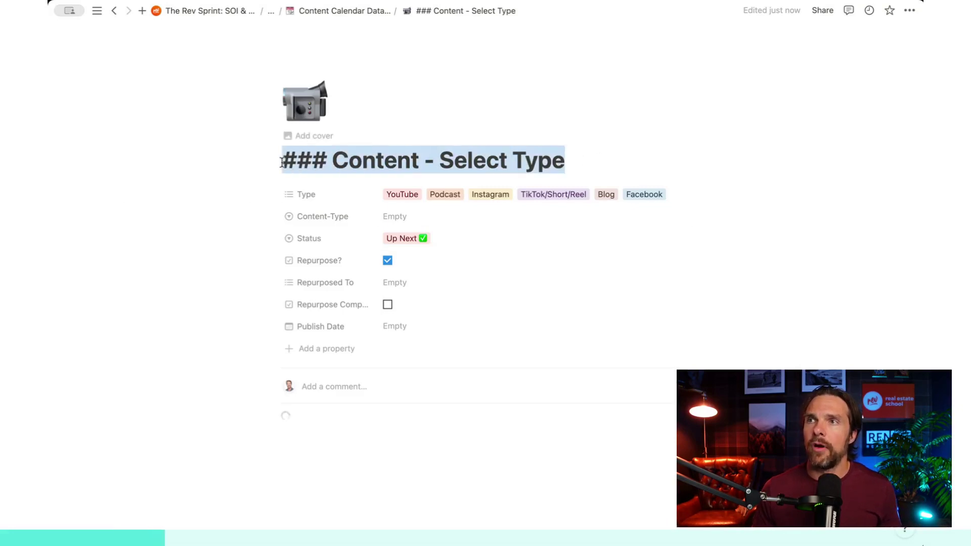
{"action": "type", "text": "First Time Home Buyer's Guide "}
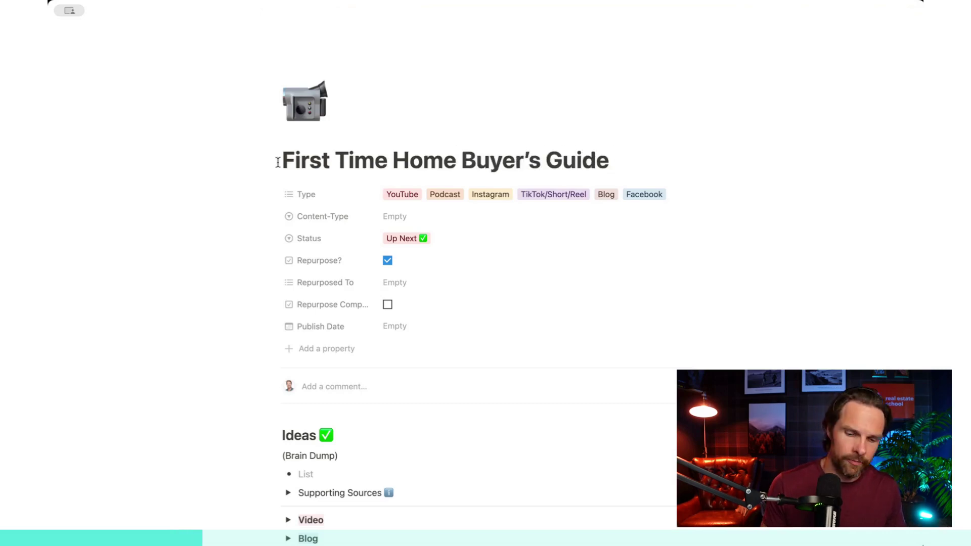
{"action": "type", "text": "[City"}
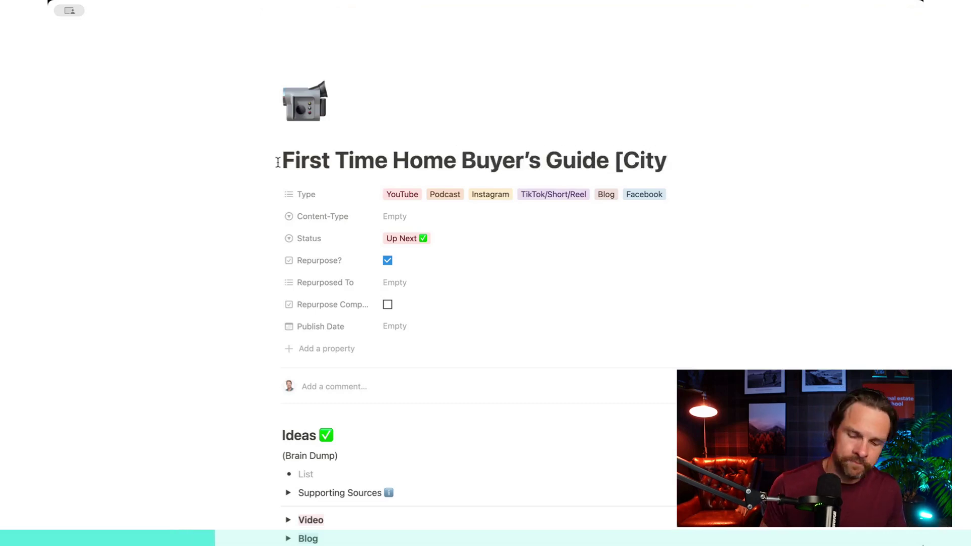
{"action": "type", "text": "]"}
{"action": "left_click", "coordinate": [505, 194]}
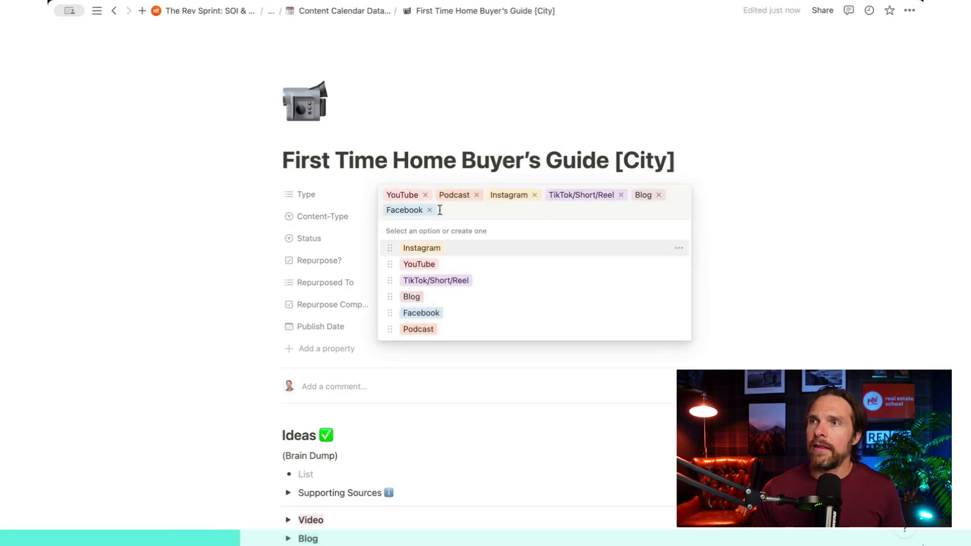
Step: Trim the entry's Type to just YouTube and set Content-Type to Educational
{"action": "left_click", "coordinate": [477, 195]}
{"action": "left_click", "coordinate": [483, 194]}
{"action": "left_click", "coordinate": [512, 195]}
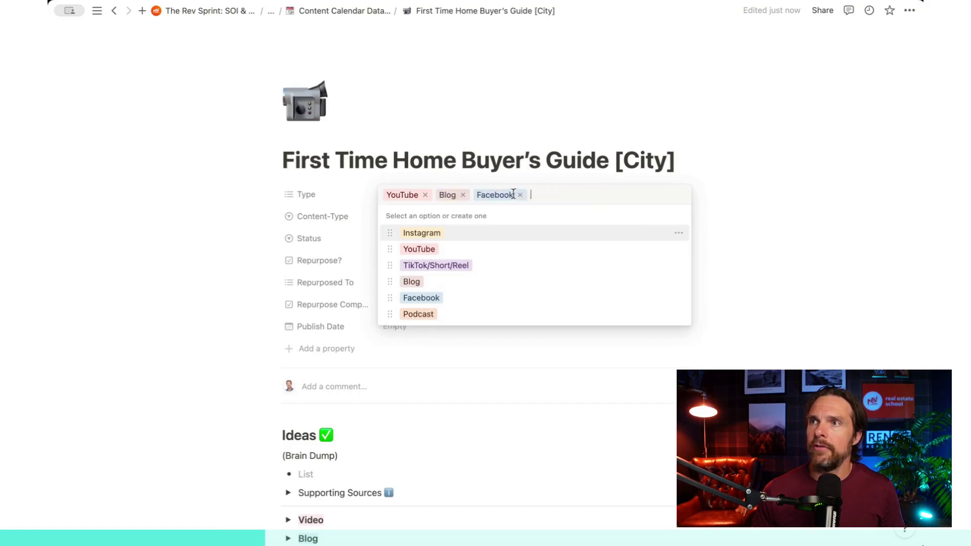
{"action": "left_click", "coordinate": [463, 195]}
{"action": "left_click", "coordinate": [484, 194]}
{"action": "key", "text": "Escape"}
{"action": "left_click", "coordinate": [412, 217]}
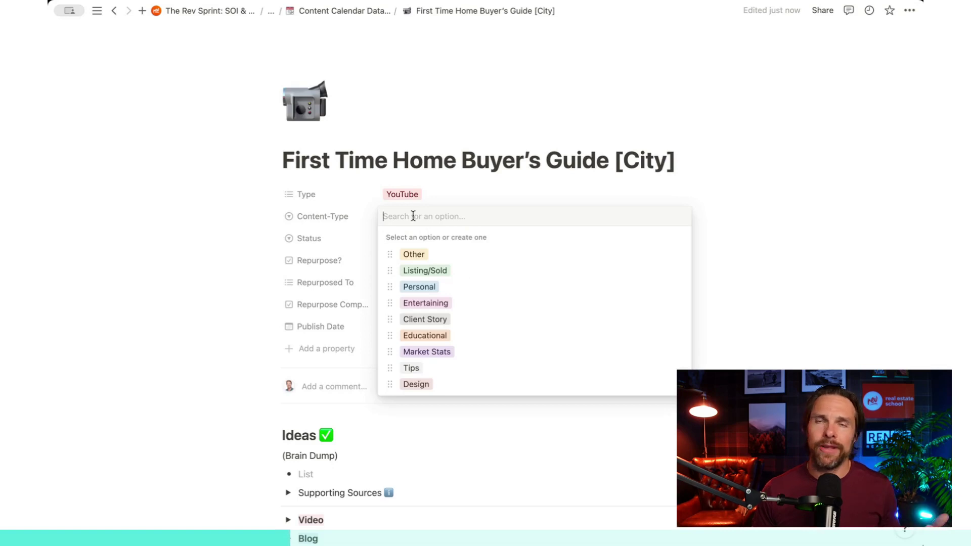
{"action": "left_click", "coordinate": [440, 336]}
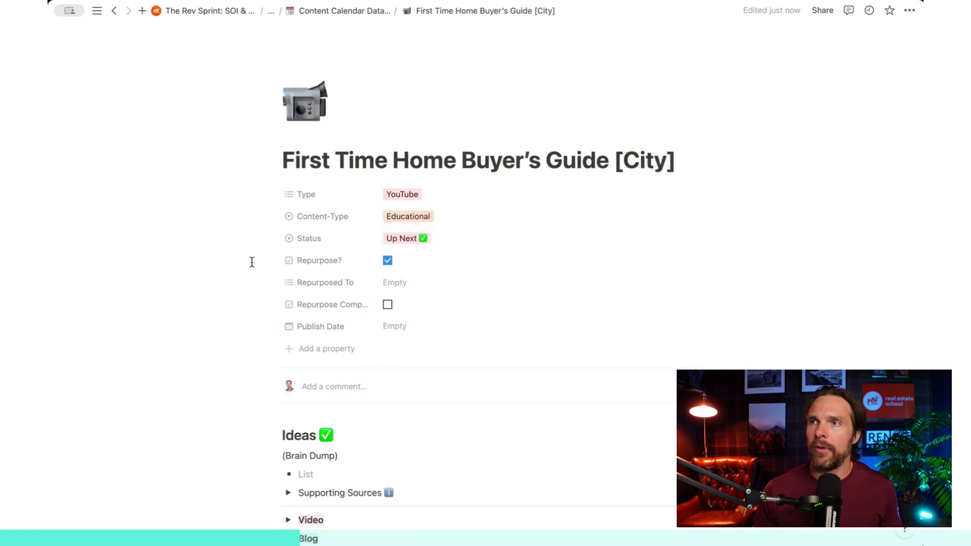
Step: Set Repurposed To TikTok/Short/Reel and Blog, and Publish Date to October 17, 2023
{"action": "left_click", "coordinate": [394, 283]}
{"action": "left_click", "coordinate": [460, 339]}
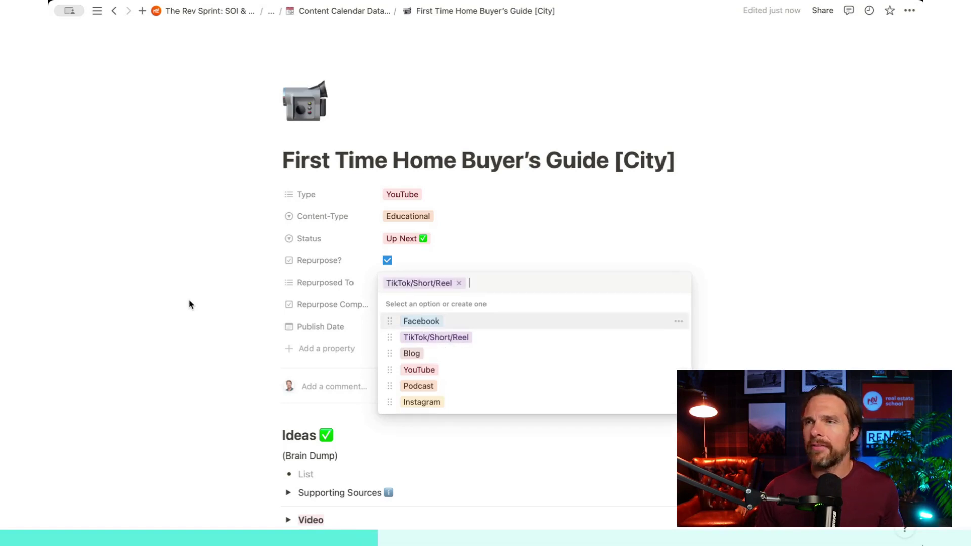
{"action": "left_click", "coordinate": [426, 357]}
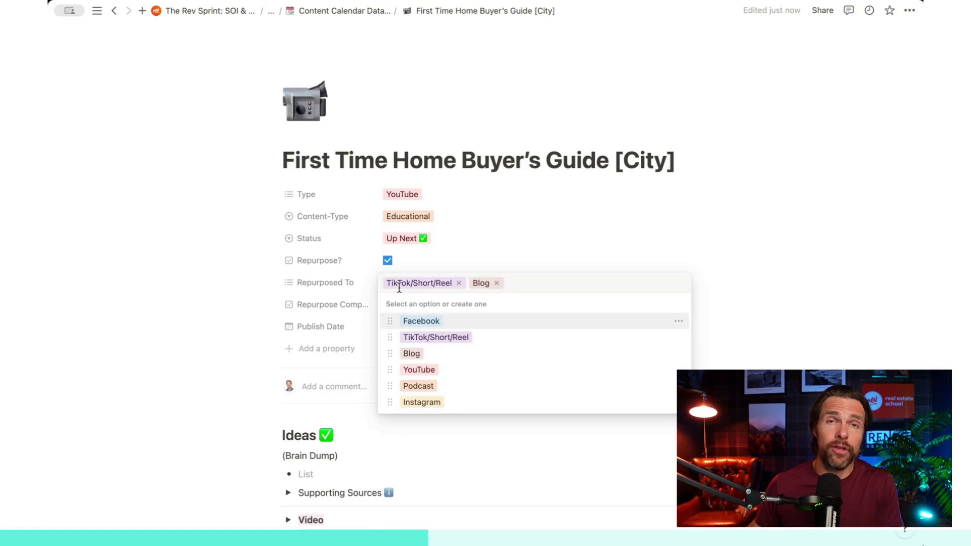
{"action": "left_click", "coordinate": [205, 267]}
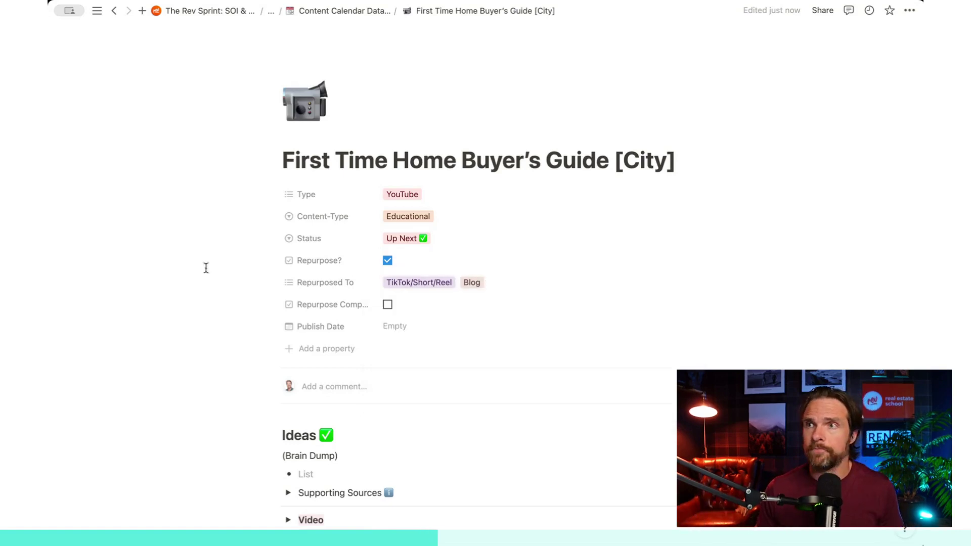
{"action": "left_click", "coordinate": [398, 328]}
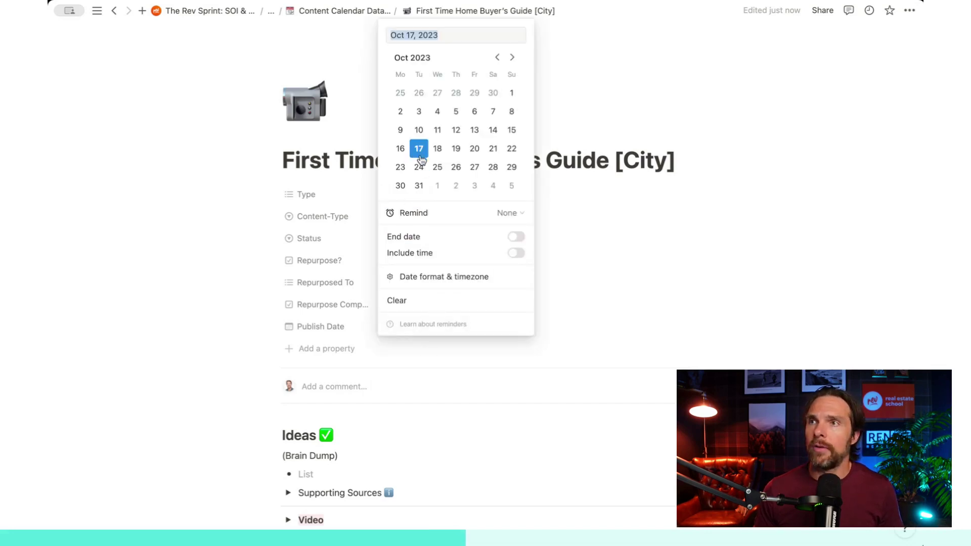
{"action": "left_click", "coordinate": [178, 279]}
{"action": "scroll", "coordinate": [172, 293], "scroll_direction": "down", "scroll_amount": 4}
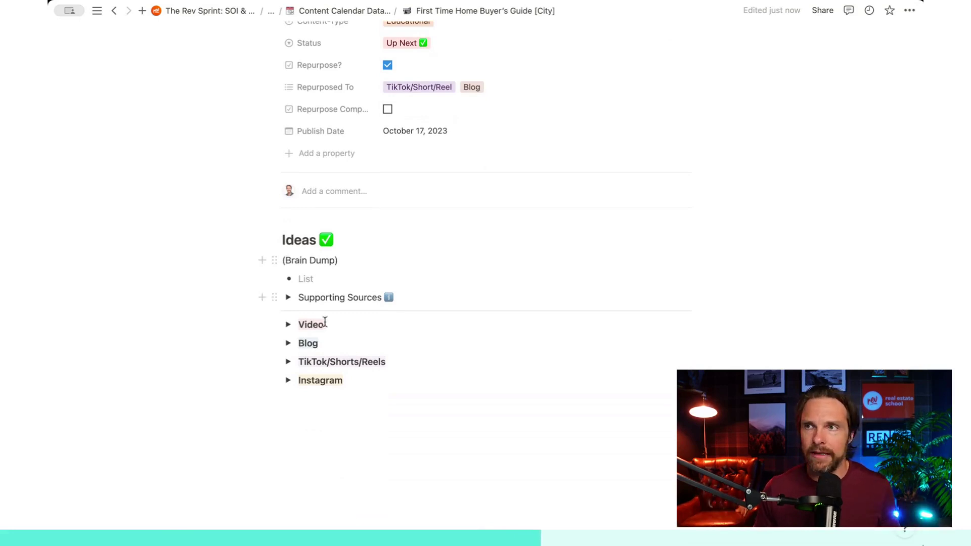
{"action": "left_click", "coordinate": [288, 298]}
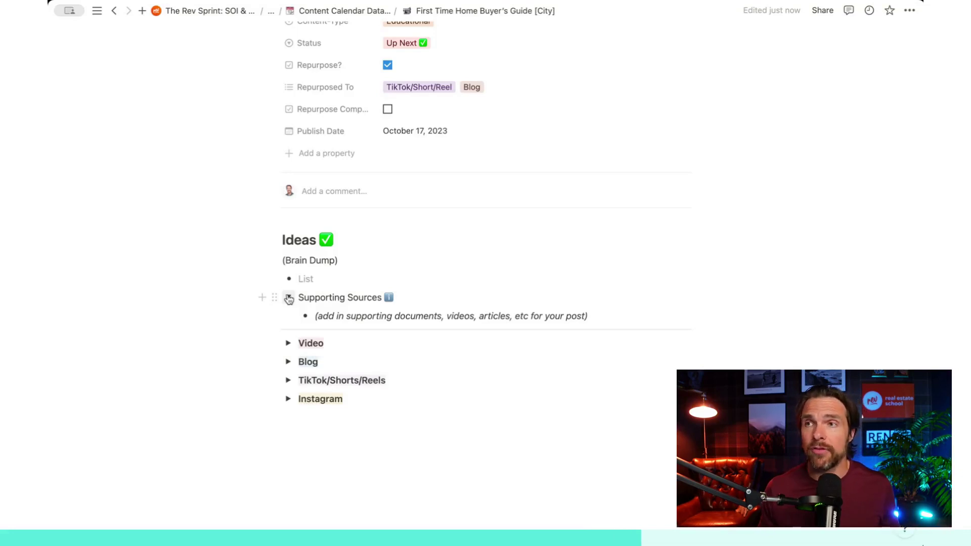
{"action": "left_click", "coordinate": [288, 298]}
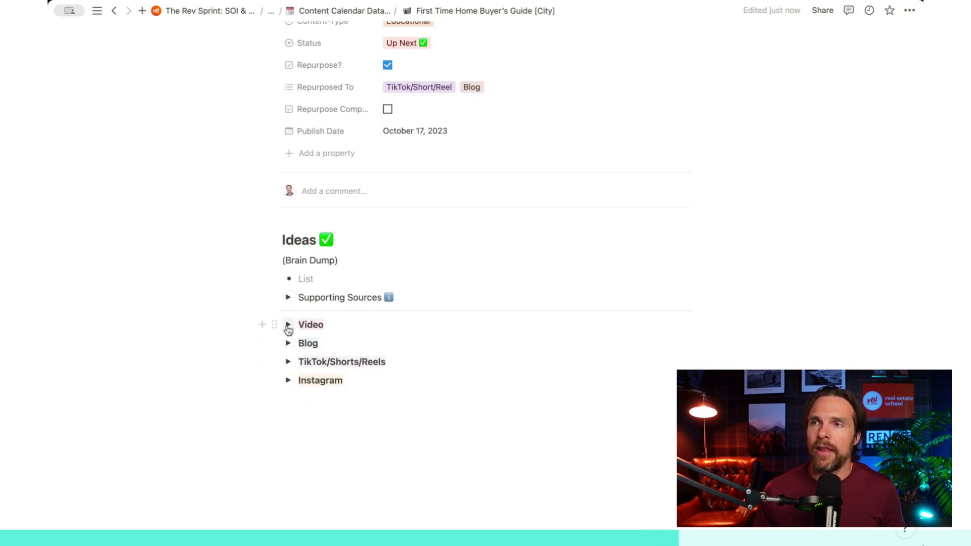
Step: Expand the Video section and check its Working Title, Keywords and Hook subsections
{"action": "left_click", "coordinate": [289, 326]}
{"action": "scroll", "coordinate": [288, 329], "scroll_direction": "down", "scroll_amount": 2}
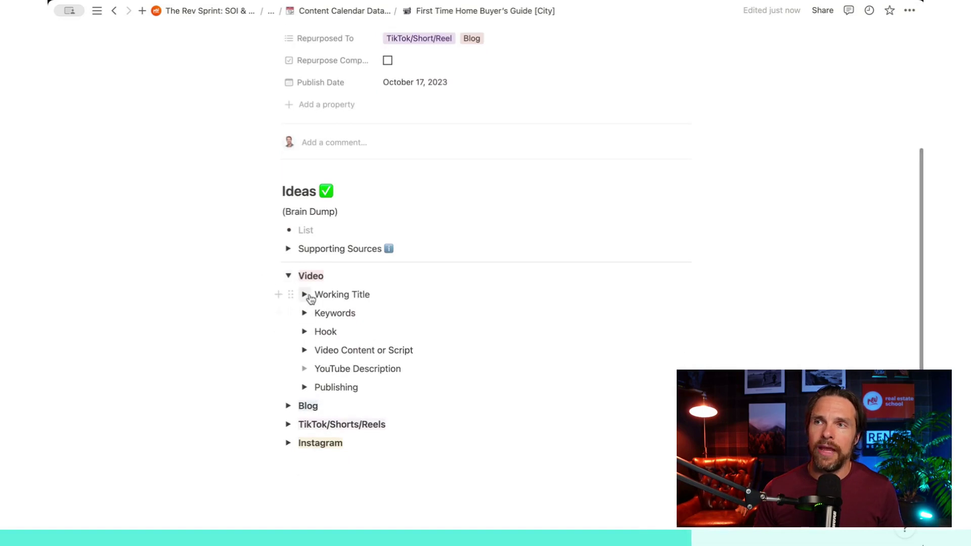
{"action": "left_click", "coordinate": [305, 296]}
{"action": "left_click", "coordinate": [305, 295]}
{"action": "left_click", "coordinate": [305, 313]}
{"action": "left_click", "coordinate": [305, 314]}
{"action": "left_click", "coordinate": [306, 332]}
{"action": "left_click", "coordinate": [306, 332]}
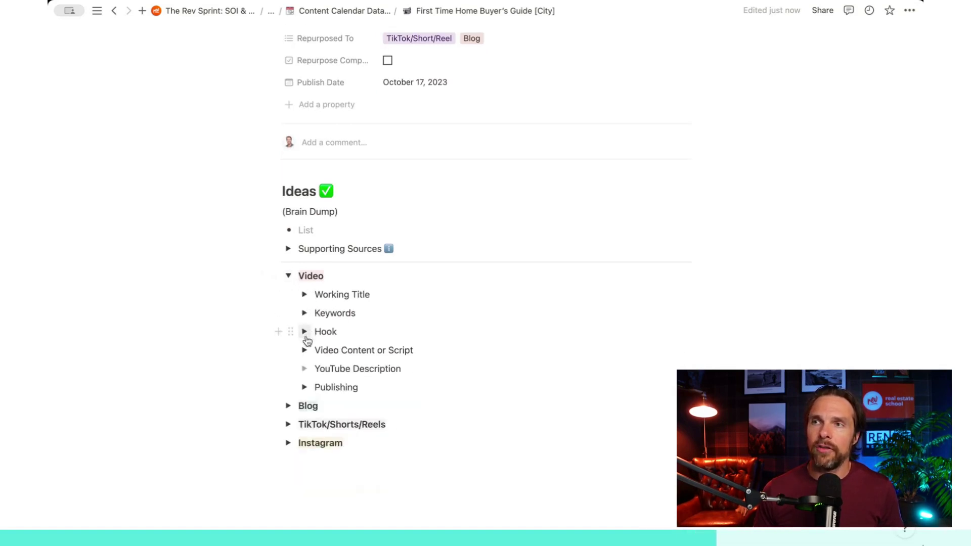
{"action": "left_click", "coordinate": [304, 350]}
Step: Review Video Content or Script and the Publishing checklist, then collapse the Video section
{"action": "scroll", "coordinate": [314, 339], "scroll_direction": "down", "scroll_amount": 2}
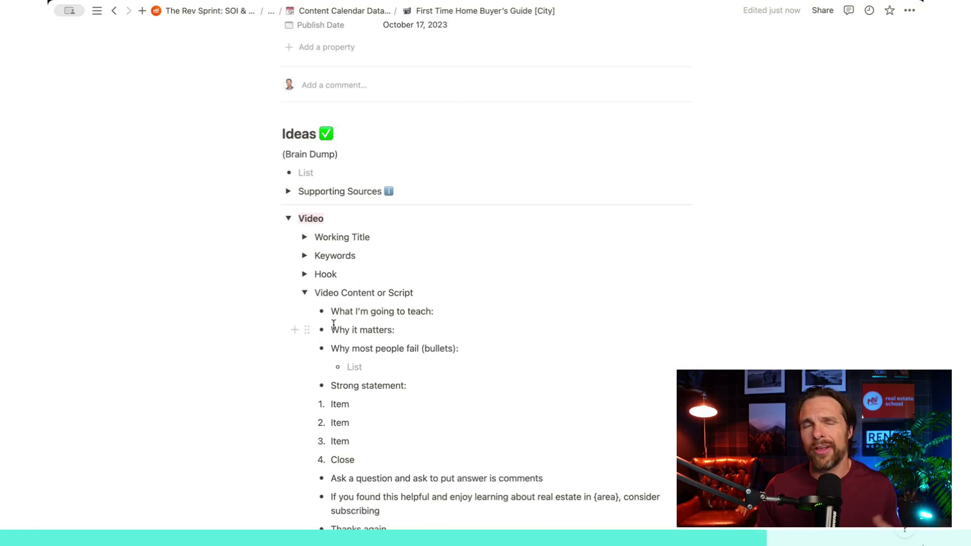
{"action": "scroll", "coordinate": [341, 311], "scroll_direction": "down", "scroll_amount": 1}
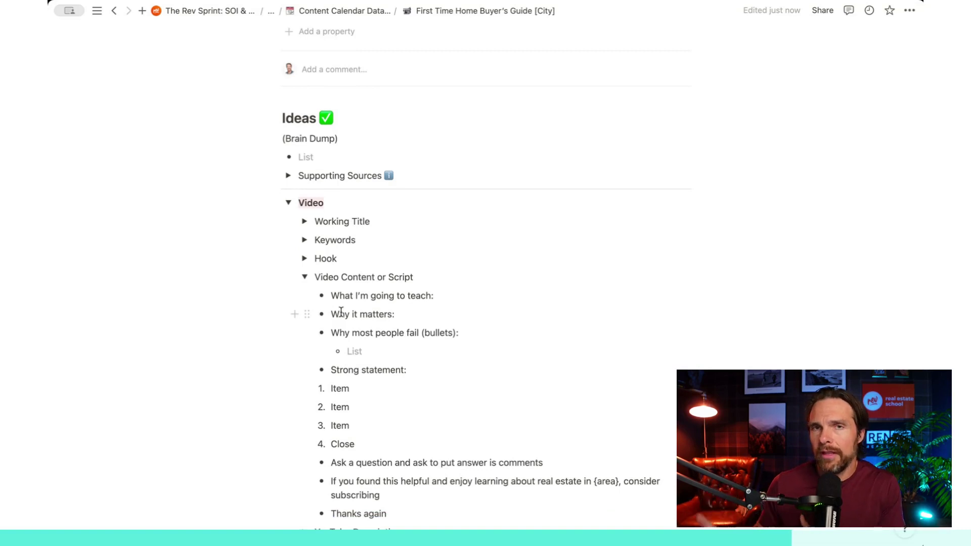
{"action": "scroll", "coordinate": [323, 291], "scroll_direction": "down", "scroll_amount": 1}
{"action": "left_click", "coordinate": [305, 272]}
{"action": "scroll", "coordinate": [318, 284], "scroll_direction": "down", "scroll_amount": 2}
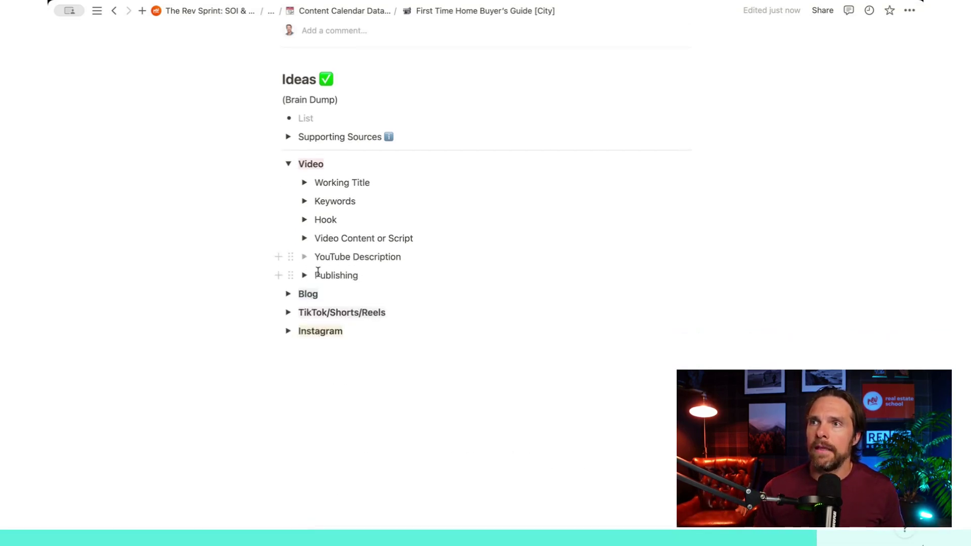
{"action": "left_click", "coordinate": [305, 275]}
{"action": "scroll", "coordinate": [336, 300], "scroll_direction": "down", "scroll_amount": 3}
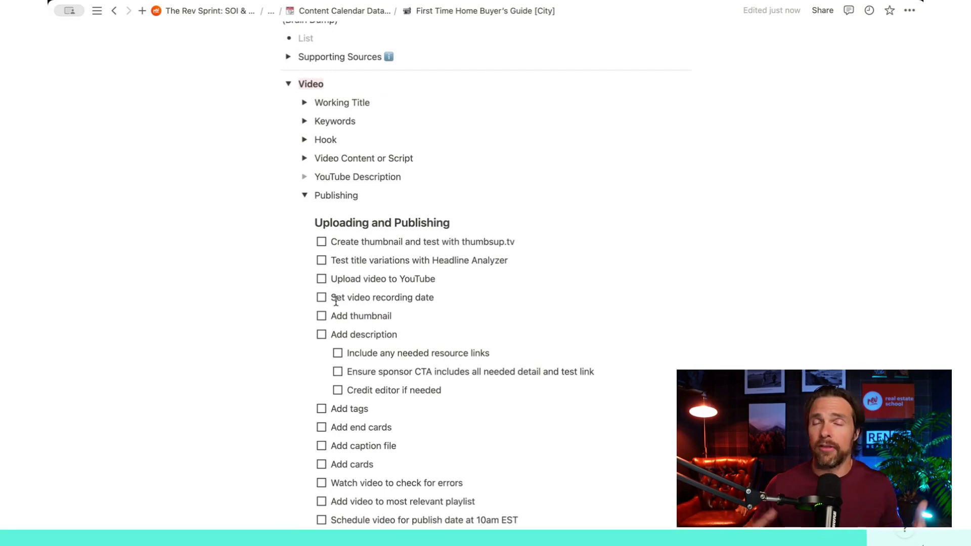
{"action": "left_click", "coordinate": [305, 196]}
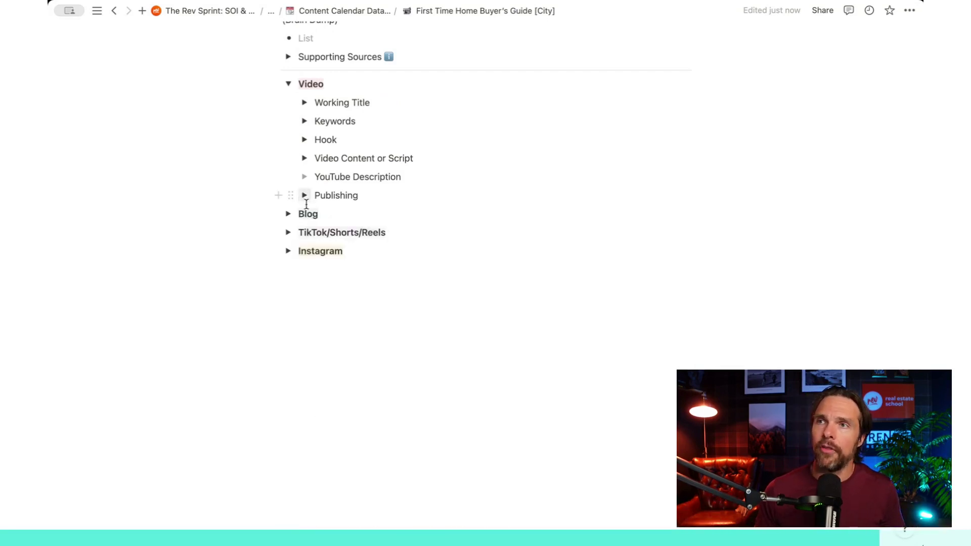
{"action": "scroll", "coordinate": [320, 149], "scroll_direction": "up", "scroll_amount": 2}
{"action": "left_click", "coordinate": [288, 135]}
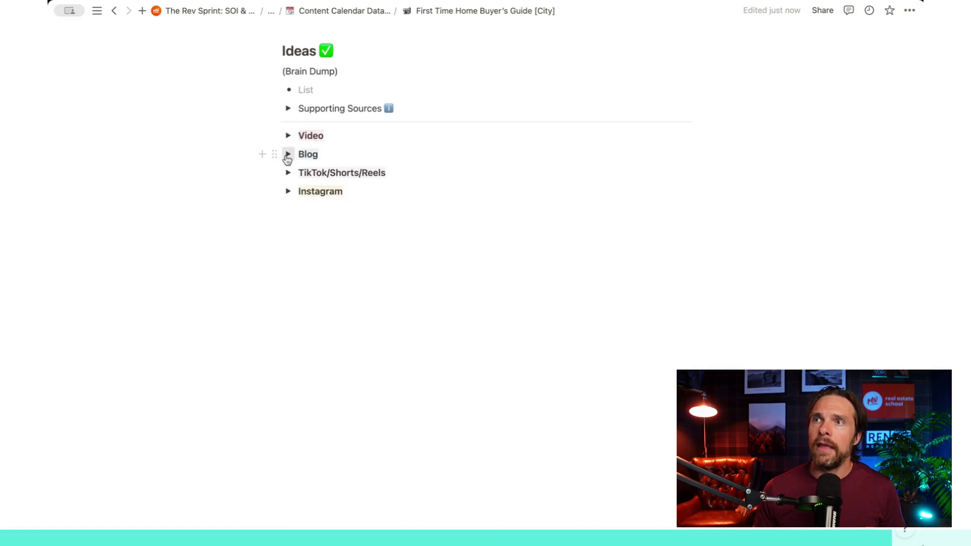
Step: Open and close the Blog, TikTok/Shorts/Reels and Instagram sections, returning to the page top
{"action": "left_click", "coordinate": [288, 154]}
{"action": "left_click", "coordinate": [288, 321]}
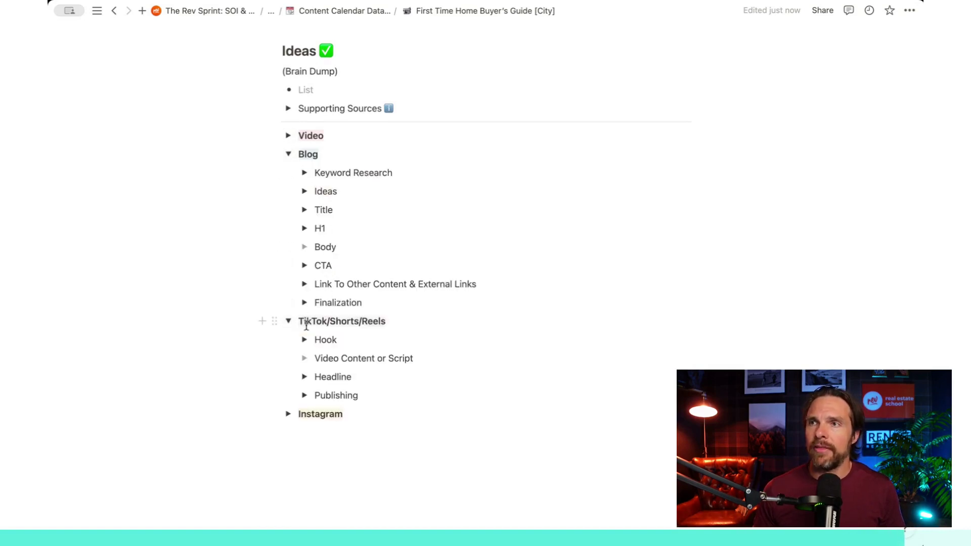
{"action": "left_click", "coordinate": [289, 414]}
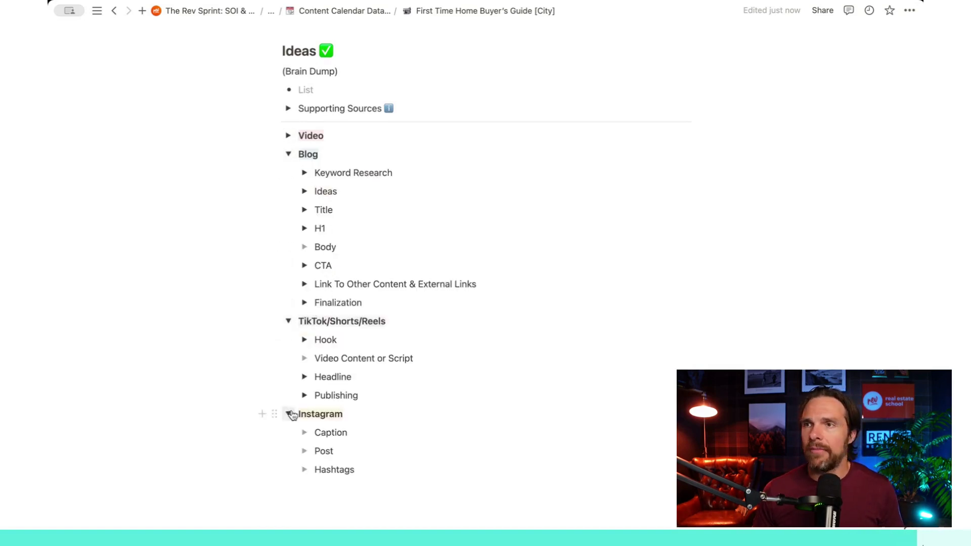
{"action": "left_click", "coordinate": [289, 414]}
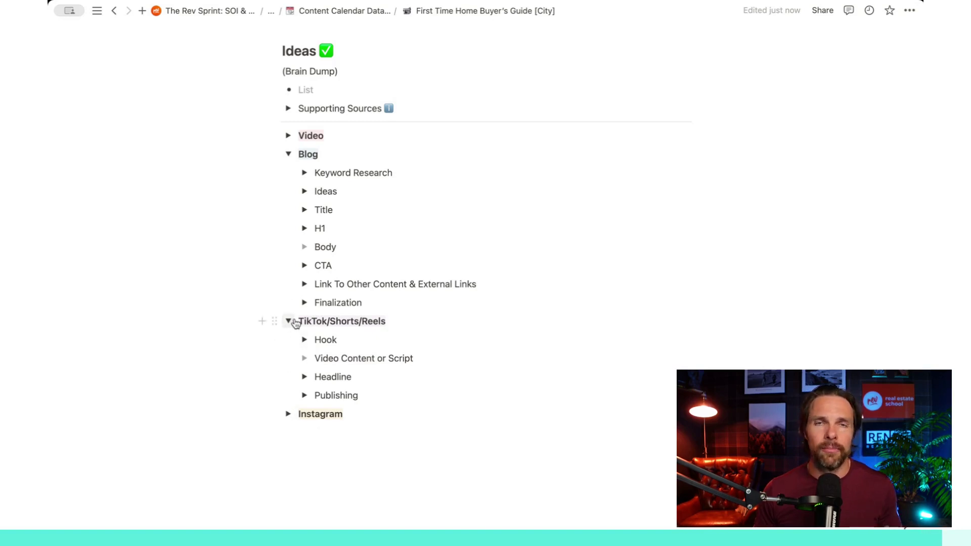
{"action": "left_click", "coordinate": [288, 321]}
{"action": "left_click", "coordinate": [288, 155]}
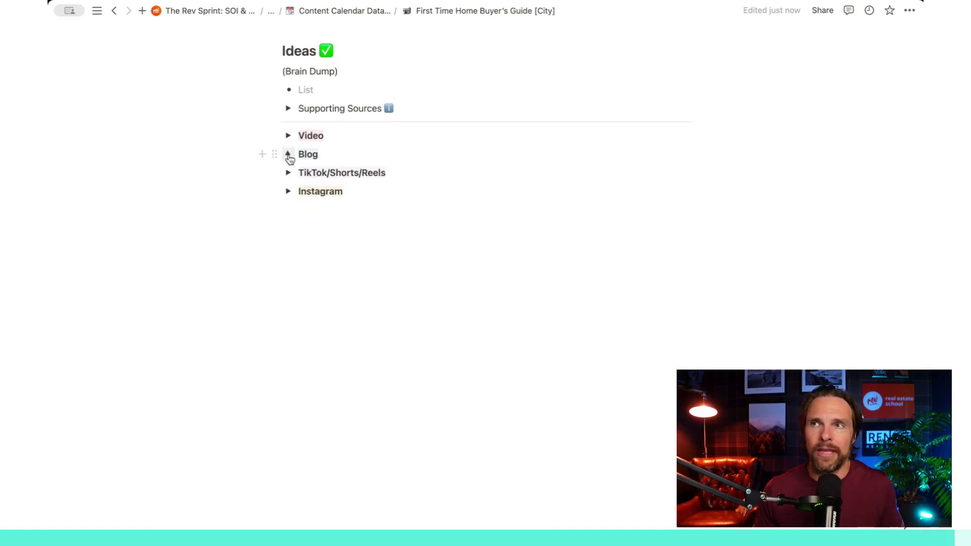
{"action": "scroll", "coordinate": [304, 162], "scroll_direction": "up", "scroll_amount": 8}
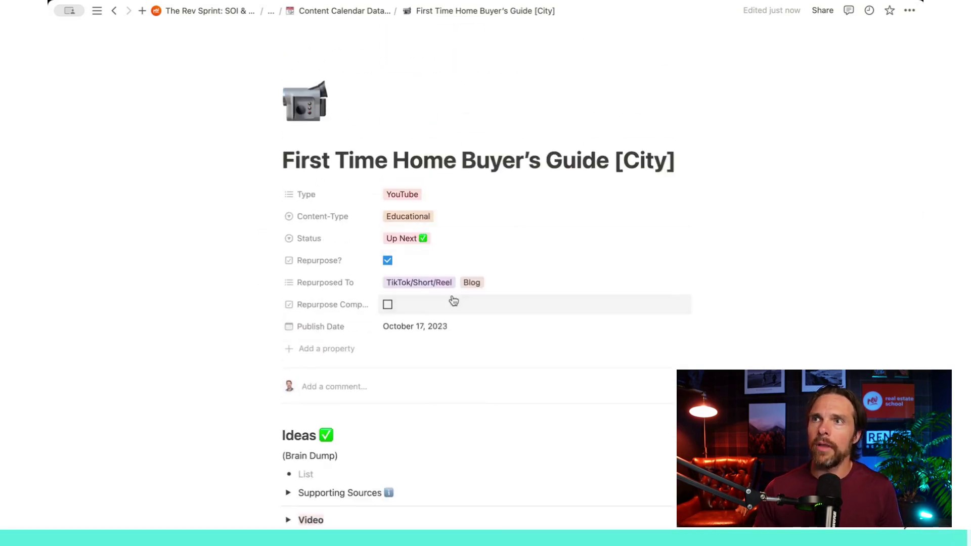
Step: Return to Realtor Content Hub and drag the guide card into Posted & Repurposing
{"action": "left_click", "coordinate": [319, 11]}
{"action": "left_click", "coordinate": [317, 10]}
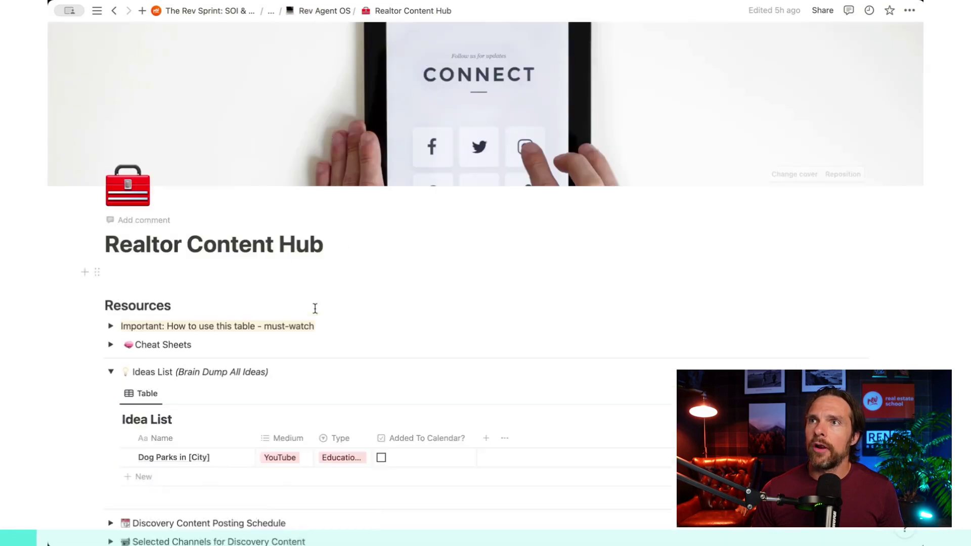
{"action": "scroll", "coordinate": [307, 319], "scroll_direction": "down", "scroll_amount": 3}
{"action": "scroll", "coordinate": [306, 320], "scroll_direction": "down", "scroll_amount": 6}
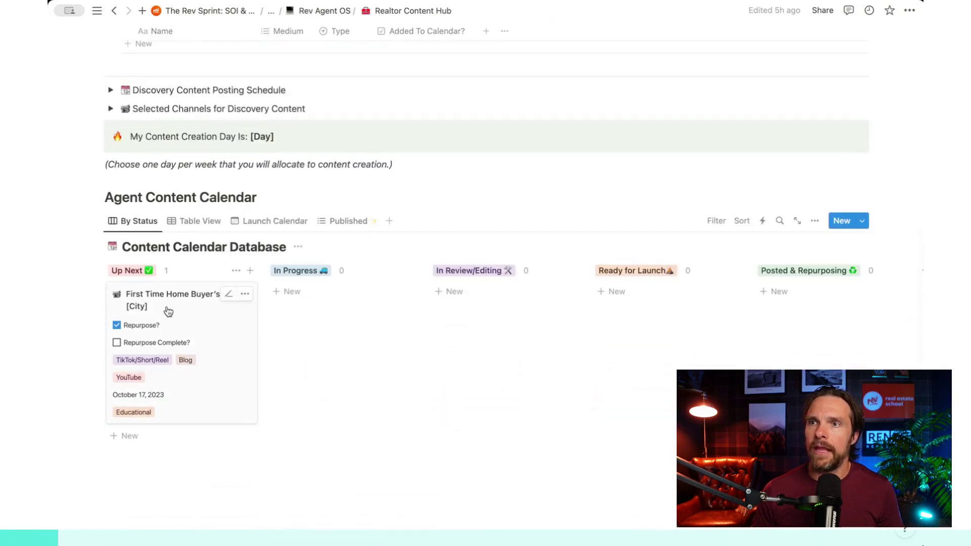
{"action": "left_click_drag", "start_coordinate": [168, 310], "coordinate": [645, 304]}
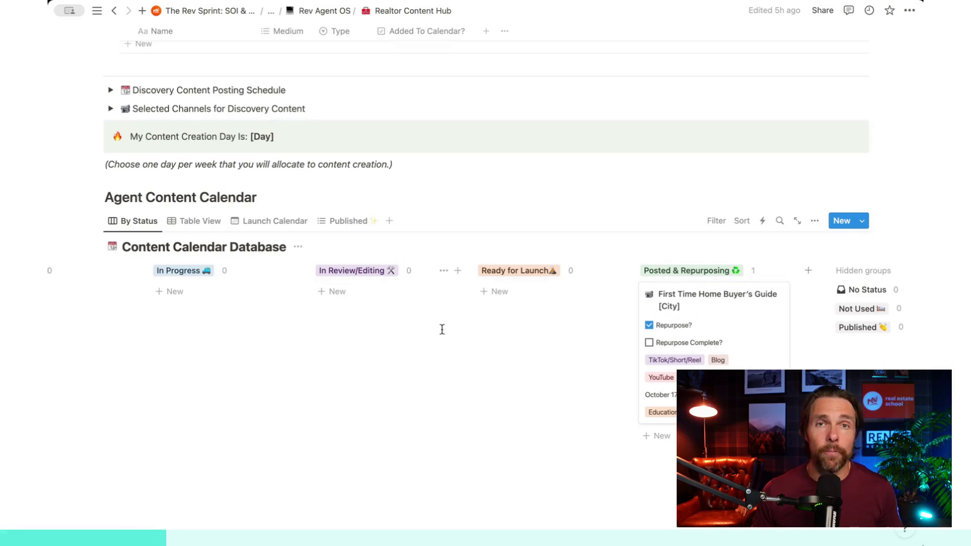
Step: Check Repurpose Complete on the guide card and drag it into the Published group
{"action": "scroll", "coordinate": [440, 334], "scroll_direction": "right", "scroll_amount": 3}
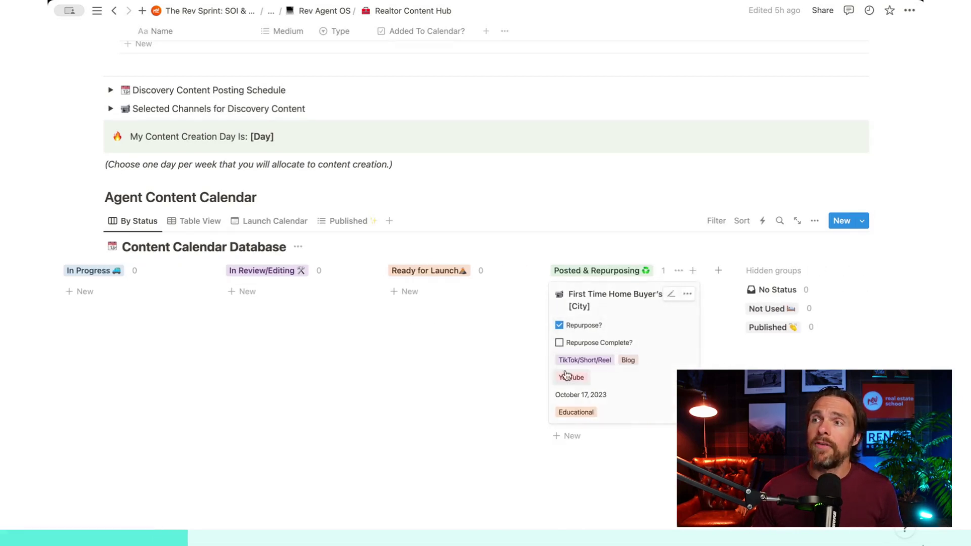
{"action": "left_click", "coordinate": [560, 344]}
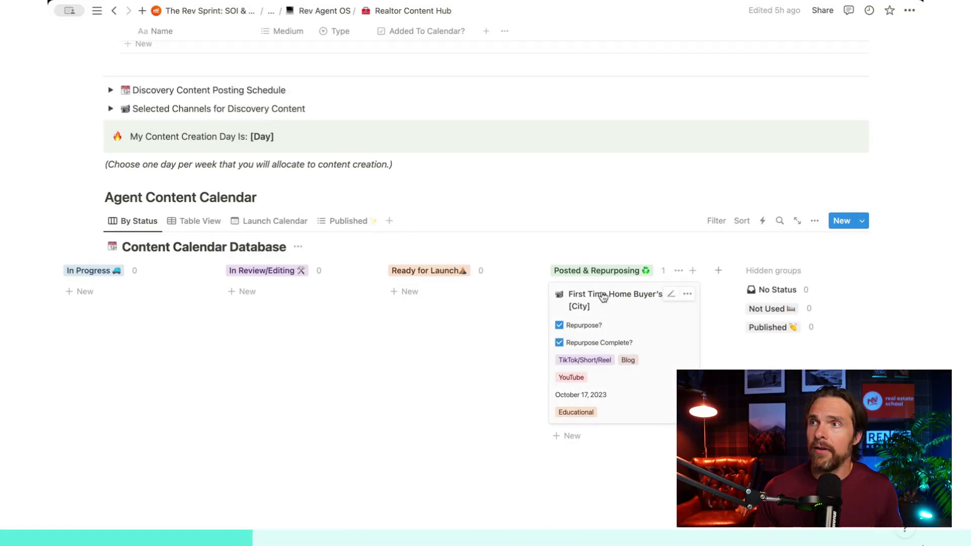
{"action": "left_click_drag", "start_coordinate": [600, 295], "coordinate": [773, 328]}
{"action": "scroll", "coordinate": [430, 313], "scroll_direction": "left", "scroll_amount": 5}
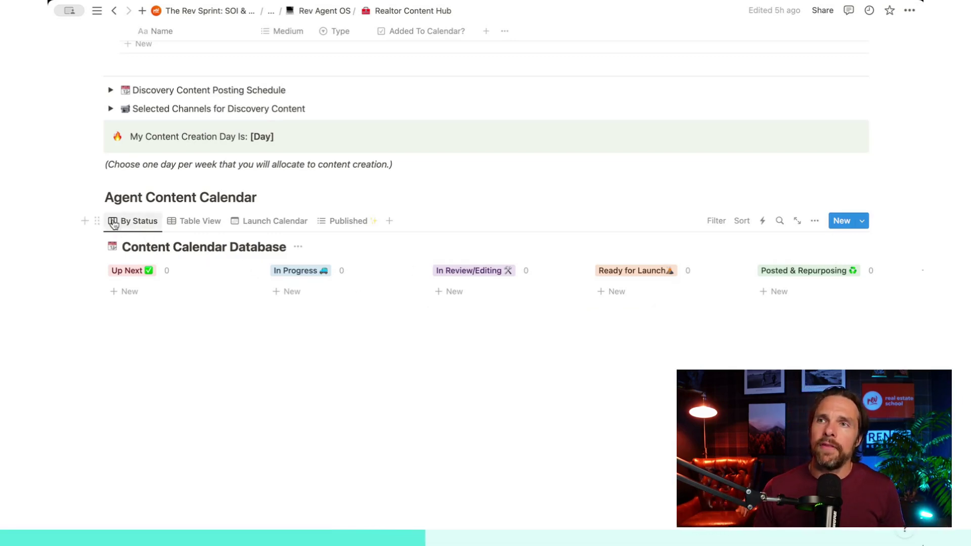
Step: Cycle the Agent Content Calendar through Table View and Launch Calendar, ending on Published
{"action": "left_click", "coordinate": [182, 222]}
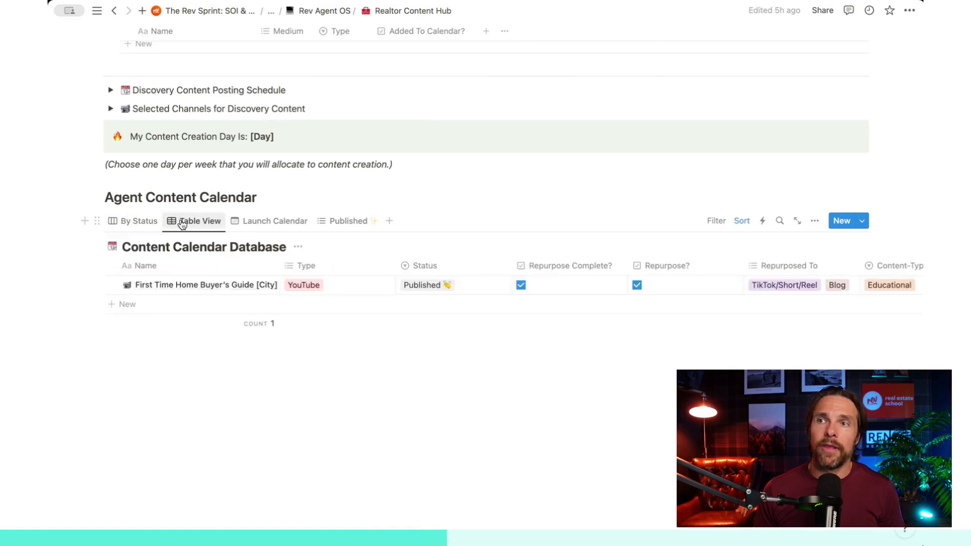
{"action": "left_click", "coordinate": [272, 222]}
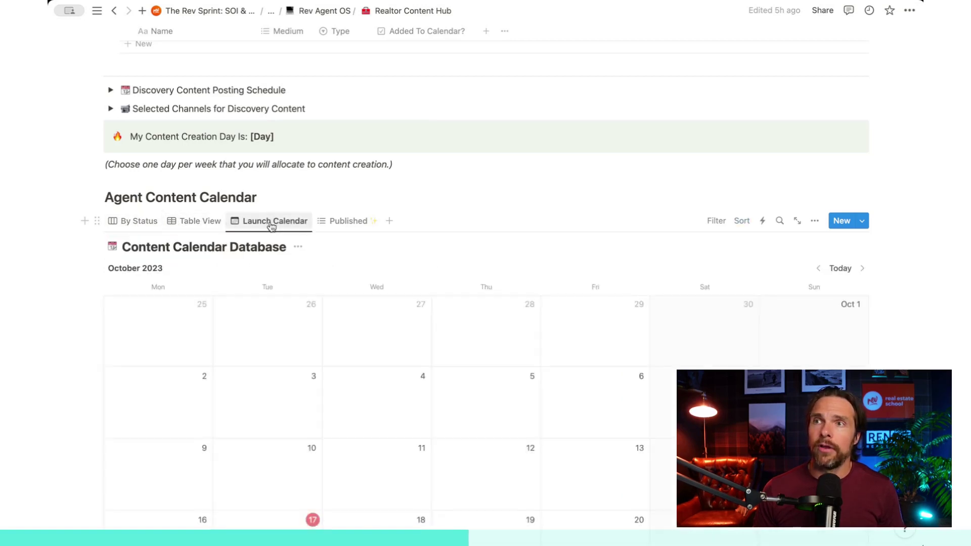
{"action": "scroll", "coordinate": [270, 360], "scroll_direction": "down", "scroll_amount": 3}
{"action": "scroll", "coordinate": [275, 400], "scroll_direction": "down", "scroll_amount": 1}
{"action": "scroll", "coordinate": [274, 413], "scroll_direction": "up", "scroll_amount": 2}
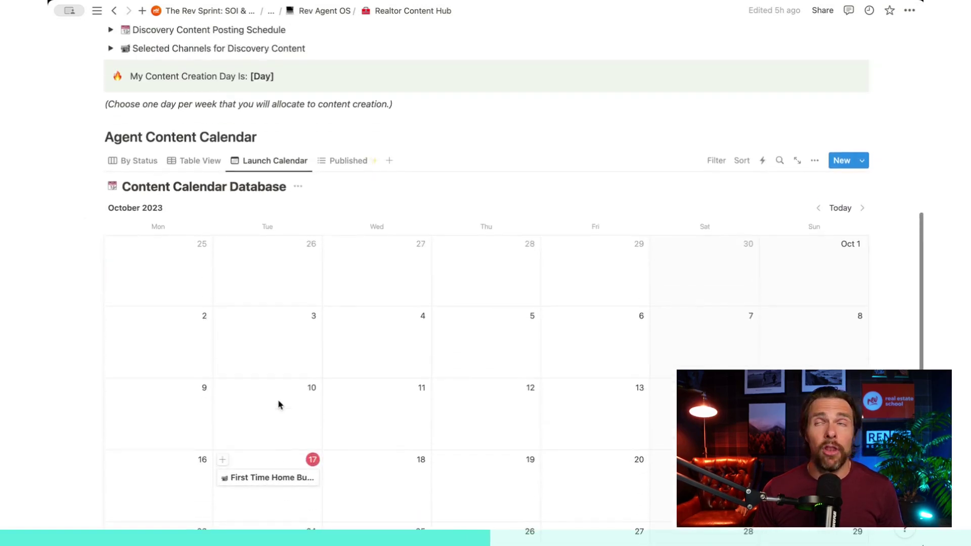
{"action": "left_click", "coordinate": [331, 161]}
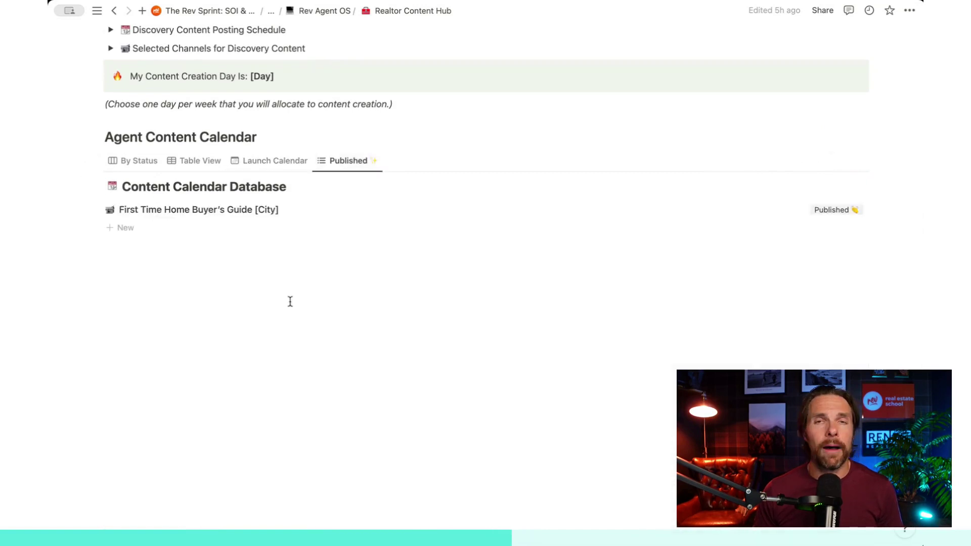
{"action": "scroll", "coordinate": [291, 302], "scroll_direction": "up", "scroll_amount": 5}
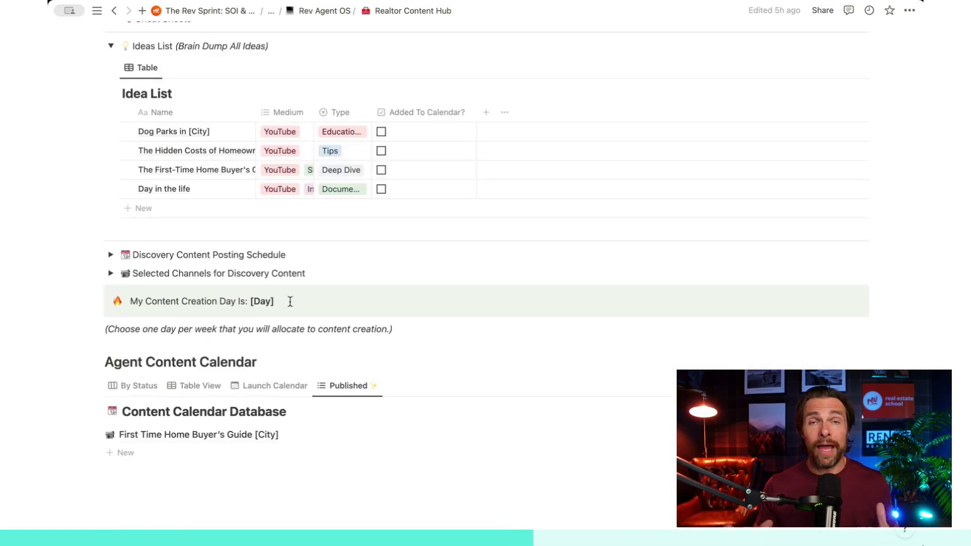